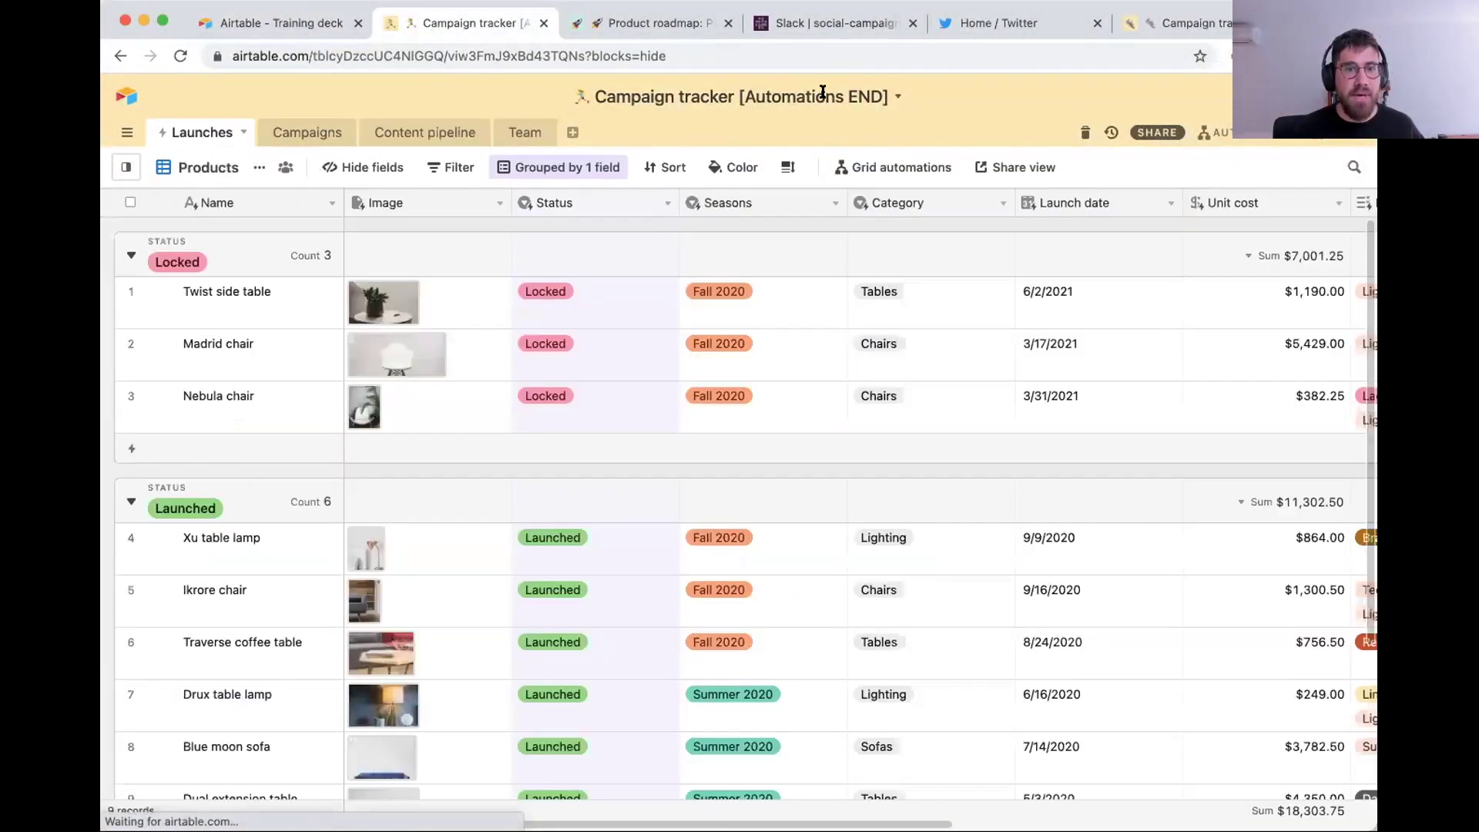
Delete the '[Automations END]' suffix so the base is named 'Campaign tracker'.
{"action": "left_click", "coordinate": [818, 106]}
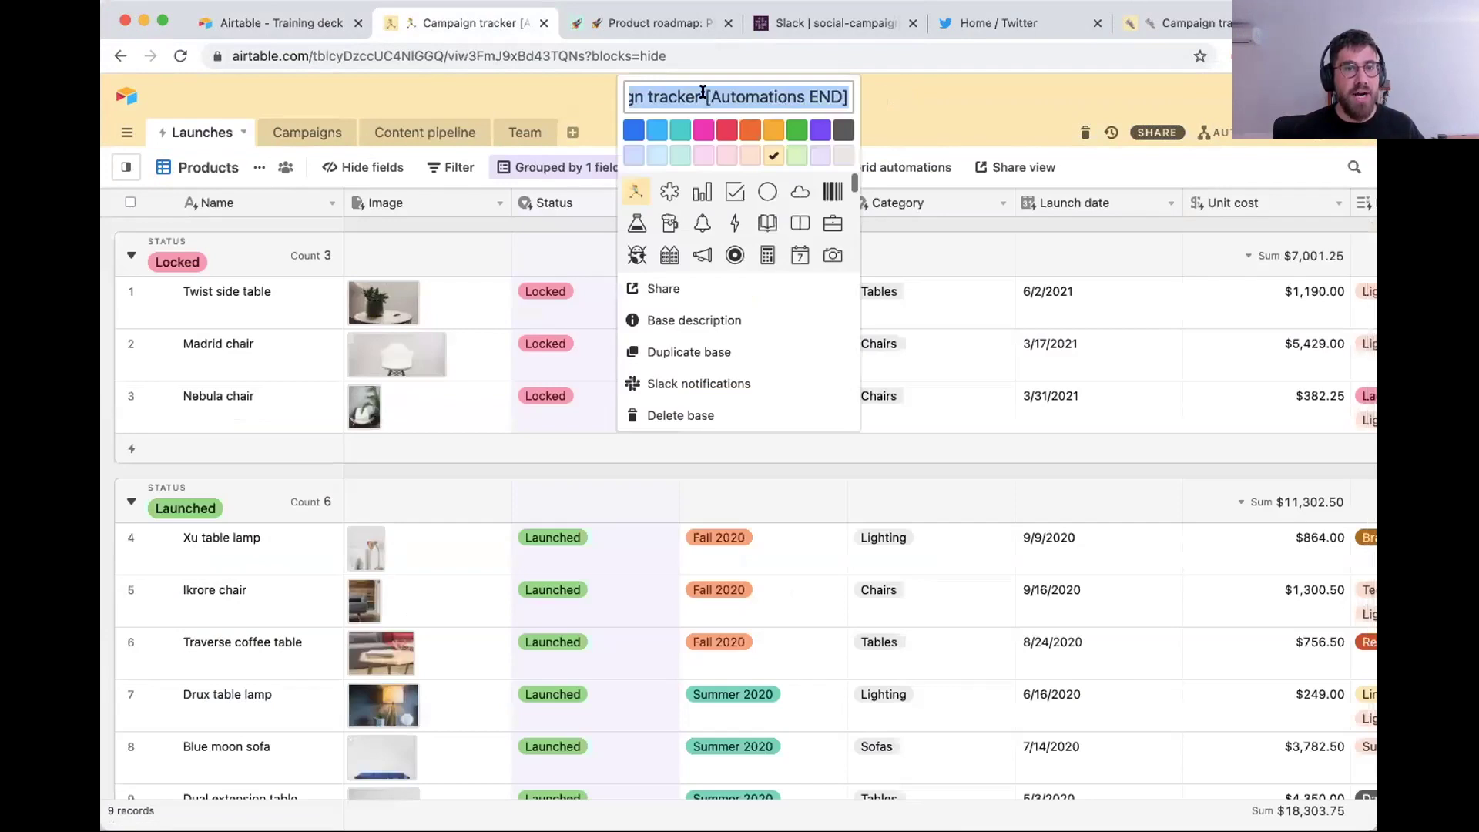
{"action": "left_click_drag", "start_coordinate": [706, 97], "coordinate": [854, 102]}
{"action": "key", "text": "BackSpace"}
{"action": "key", "text": "Return"}
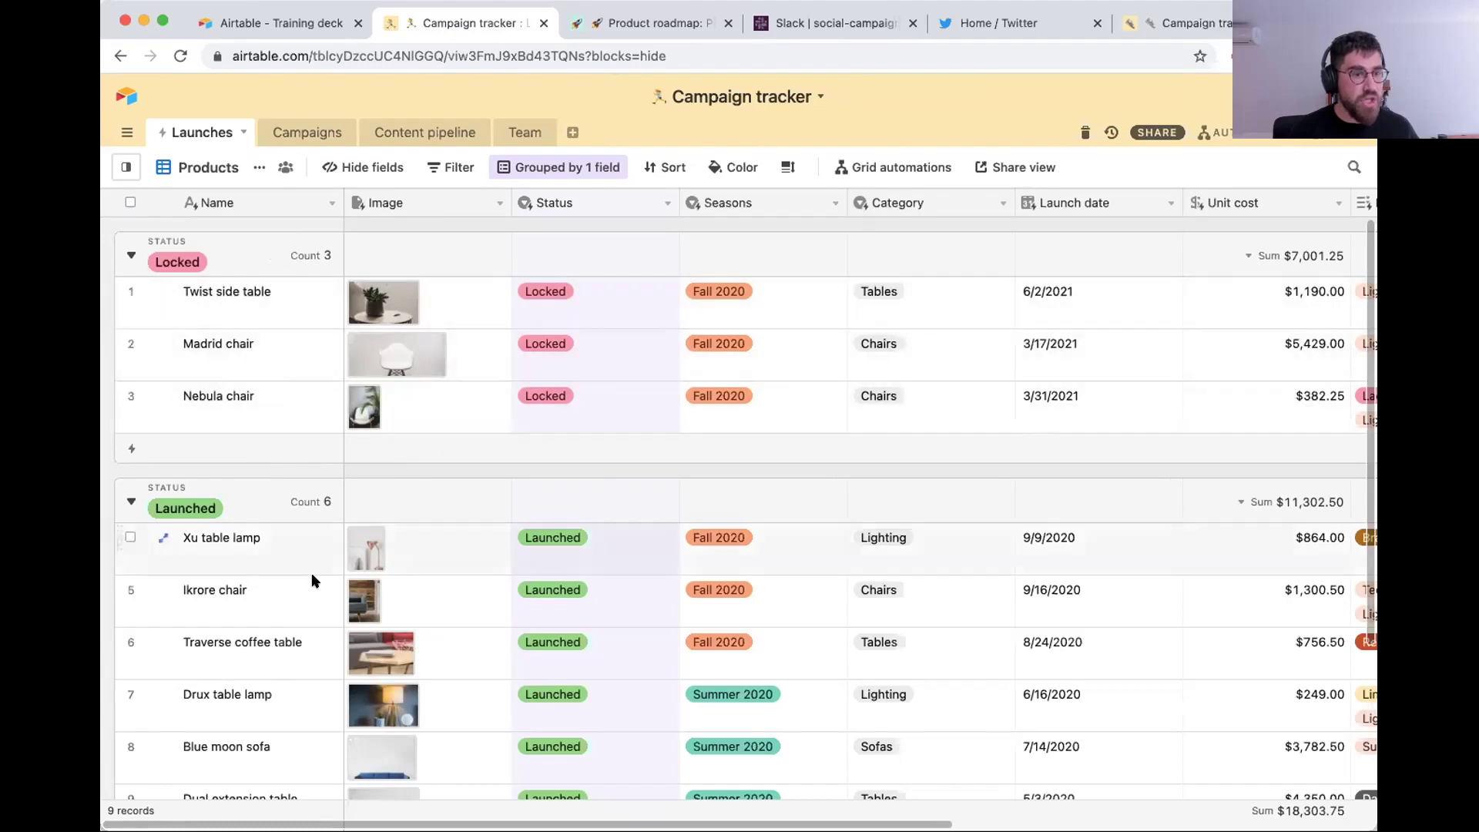
Run Sync now on the Launches table from its tab menu.
{"action": "scroll", "coordinate": [311, 571], "scroll_direction": "down", "scroll_amount": 1}
{"action": "scroll", "coordinate": [293, 555], "scroll_direction": "down", "scroll_amount": 1}
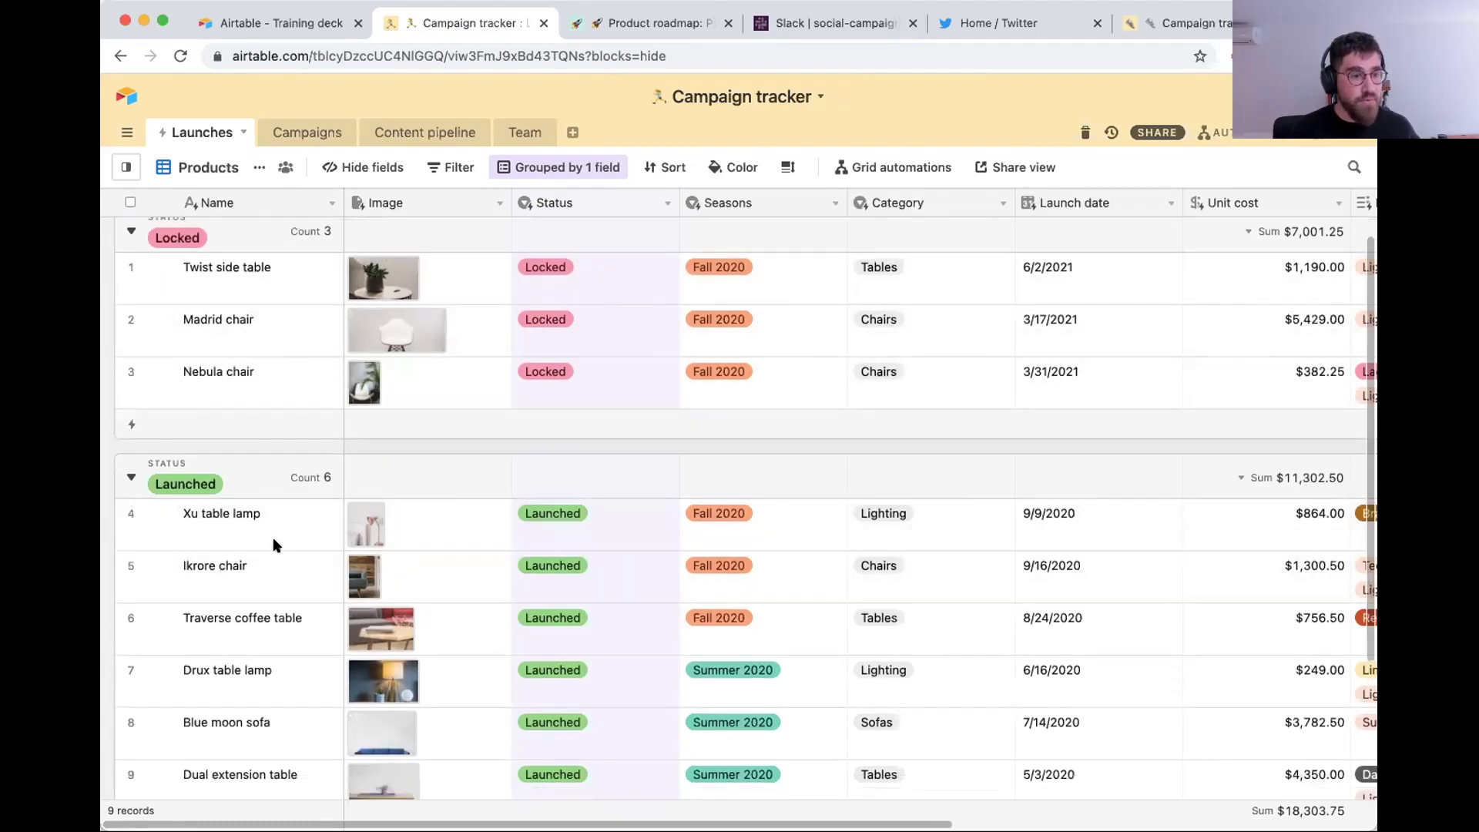
{"action": "left_click", "coordinate": [241, 131]}
{"action": "left_click", "coordinate": [272, 310]}
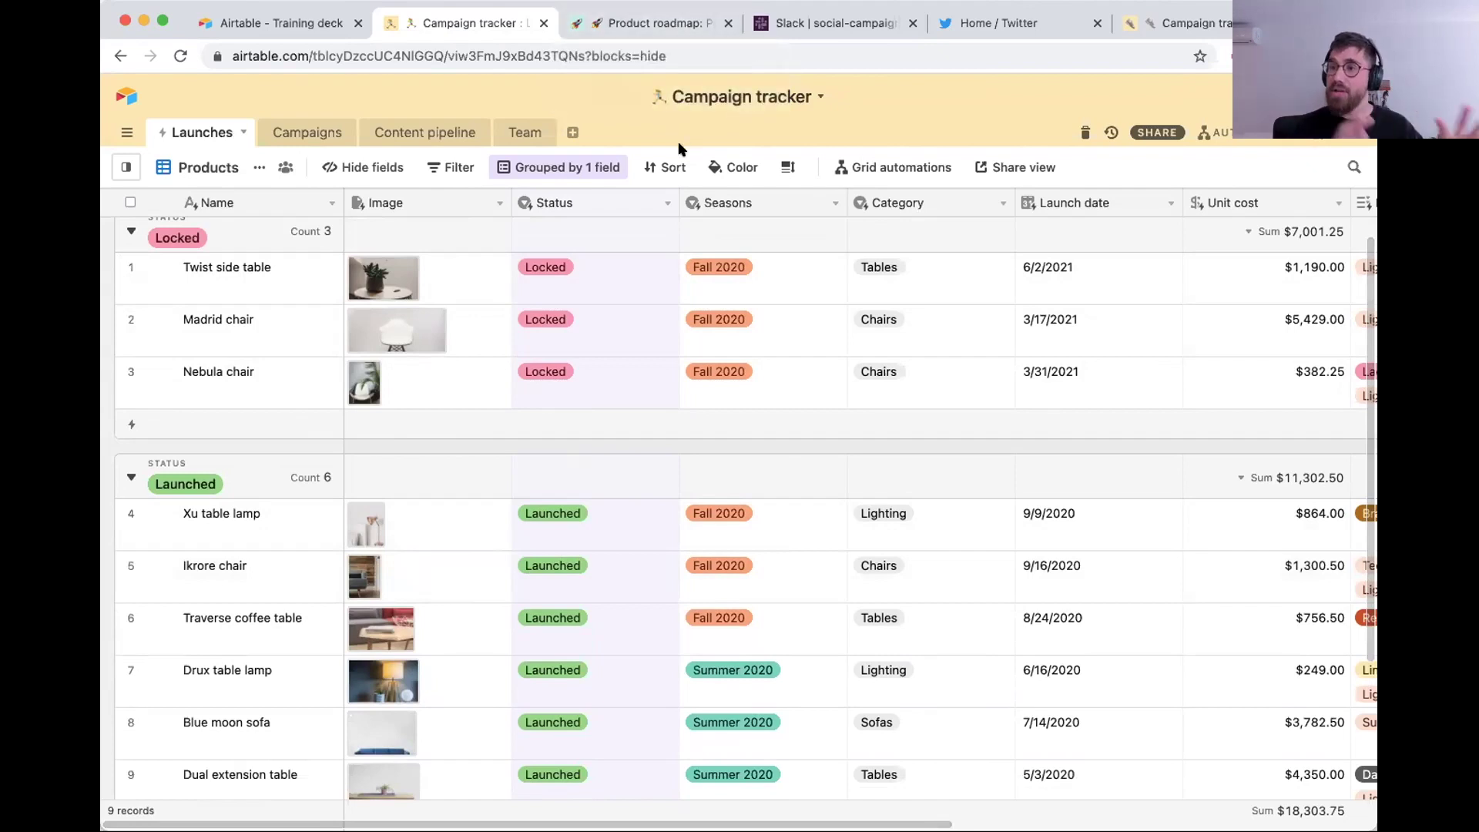
In Product roadmap, date Samari bookshelf 5/19/2021 and drag its row into the Locked group.
{"action": "left_click", "coordinate": [661, 25]}
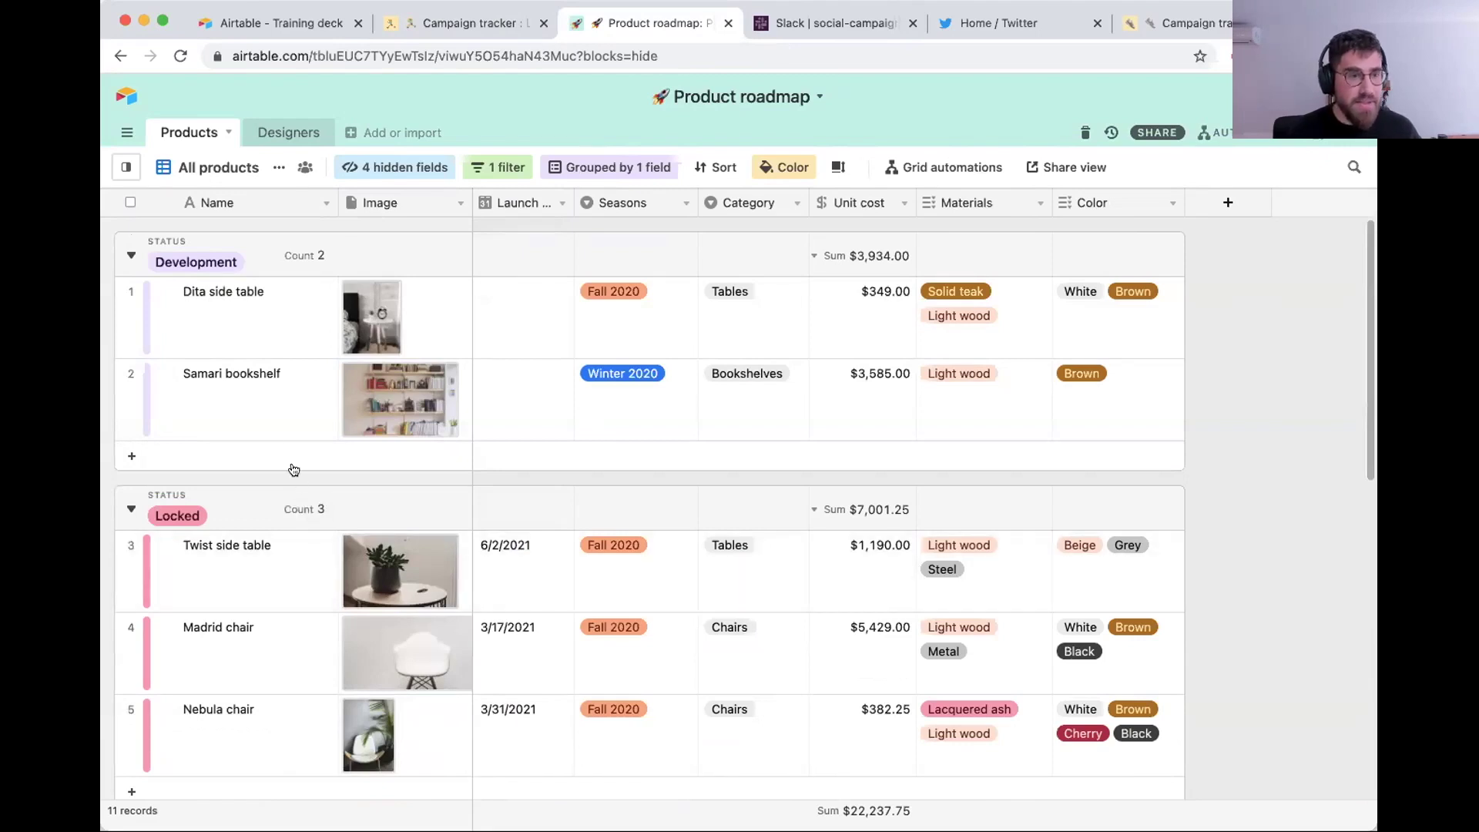
{"action": "left_click", "coordinate": [496, 391]}
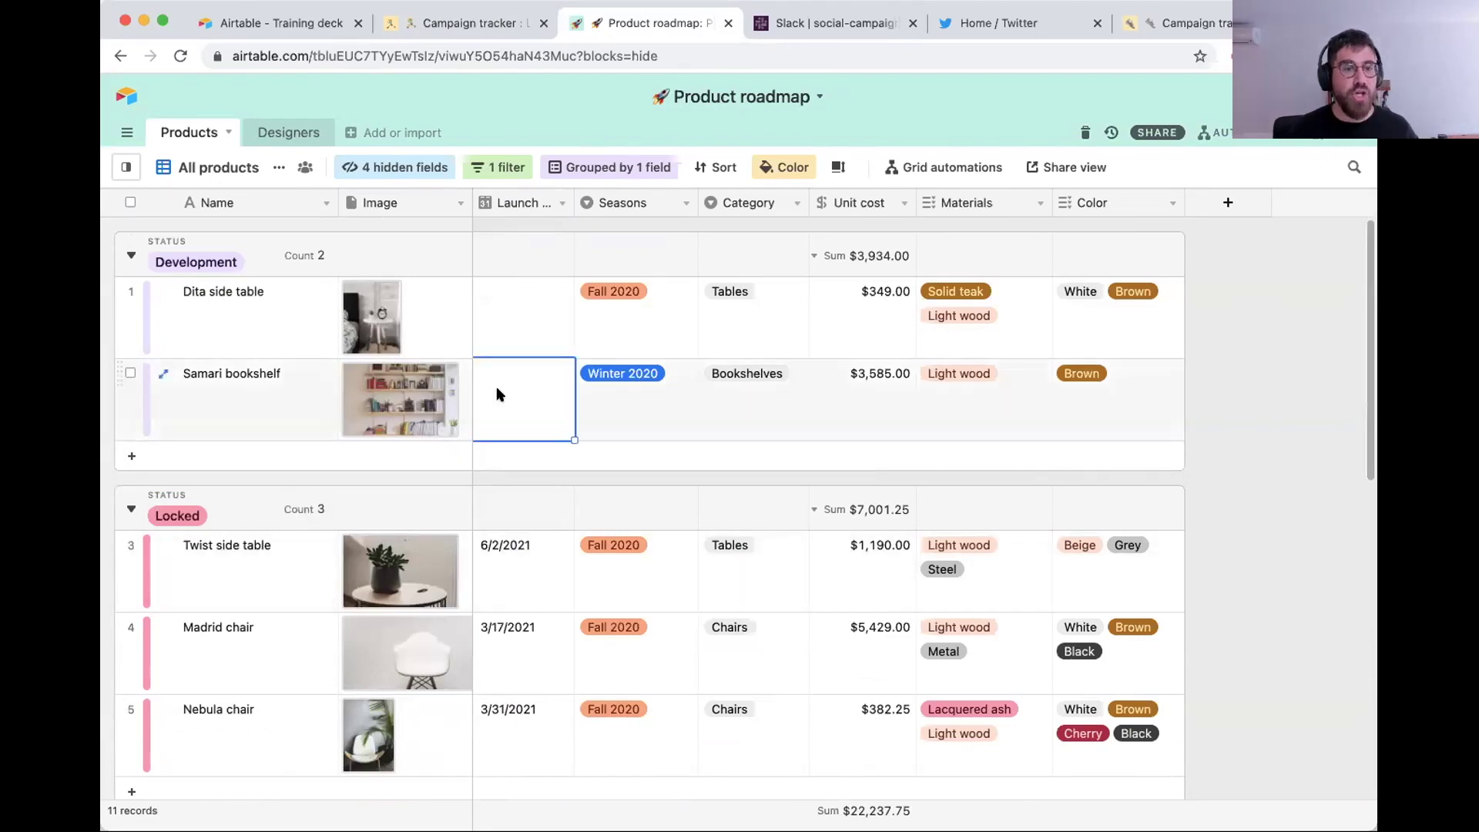
{"action": "left_click", "coordinate": [497, 393]}
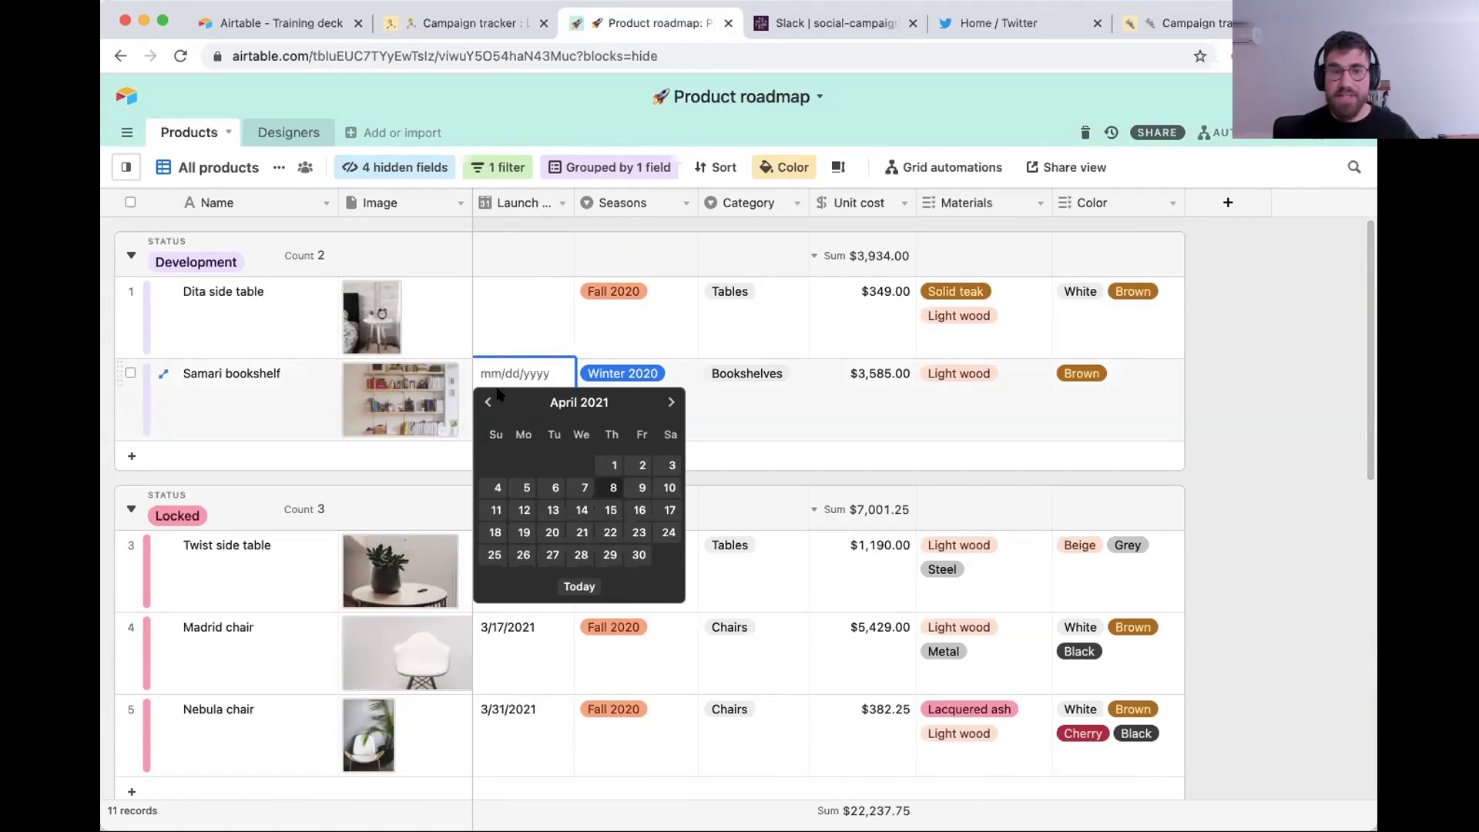
{"action": "left_click", "coordinate": [671, 402]}
{"action": "left_click", "coordinate": [582, 534]}
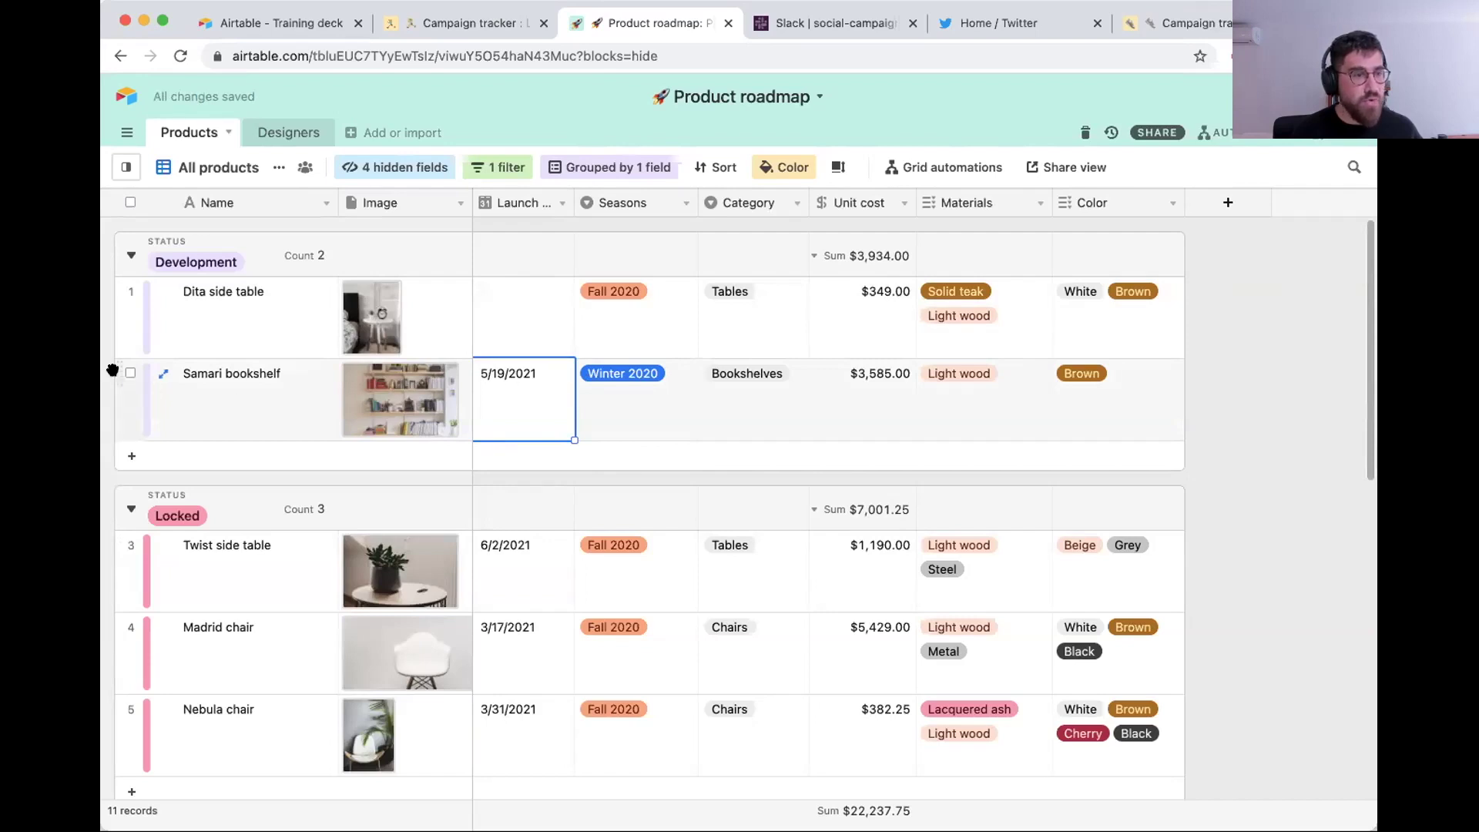
{"action": "left_click_drag", "start_coordinate": [121, 374], "coordinate": [238, 551]}
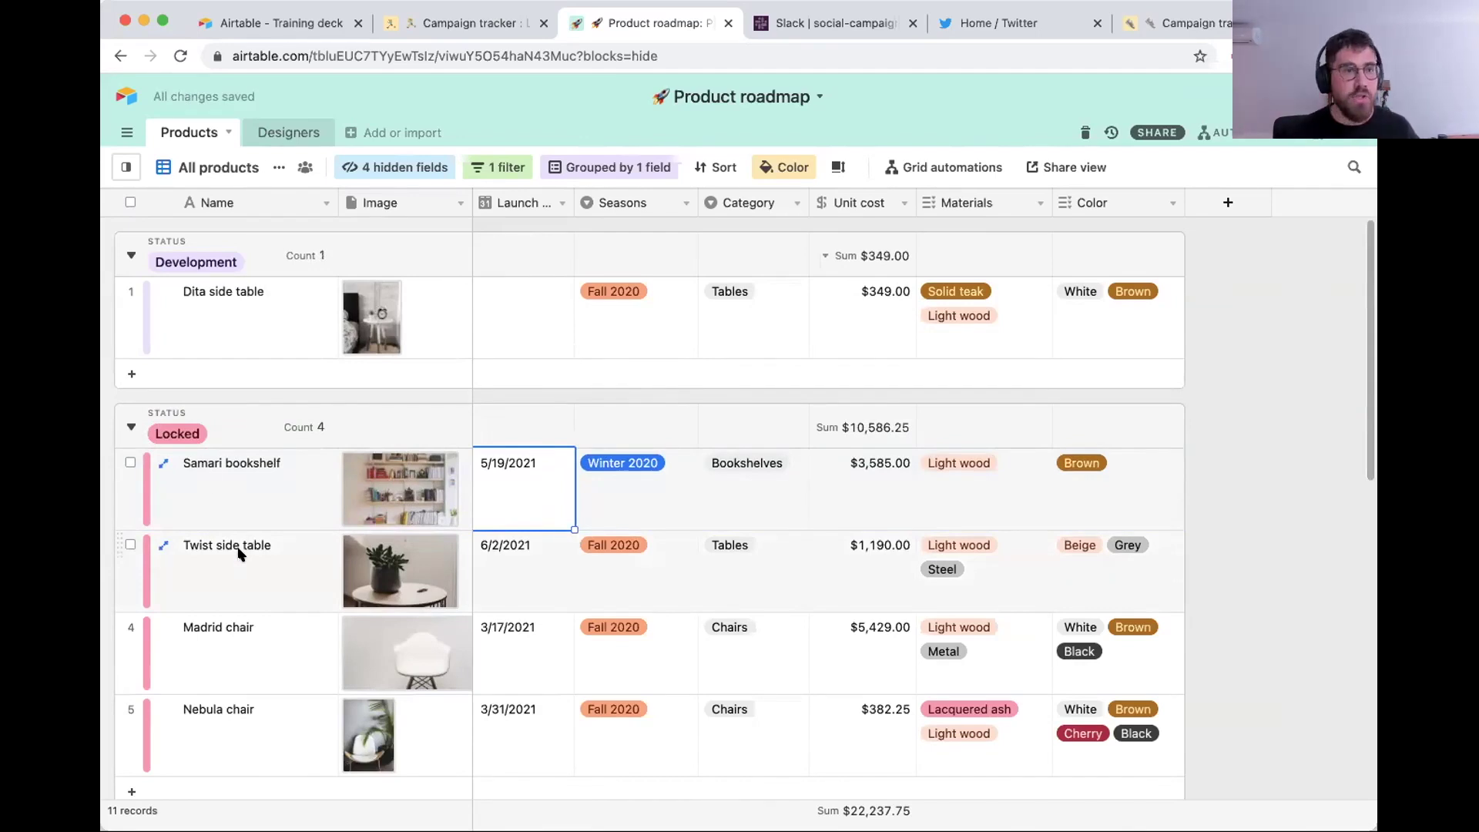
Back in Campaign tracker, Sync now the Launches table to show Samari bookshelf under Locked.
{"action": "left_click", "coordinate": [429, 25]}
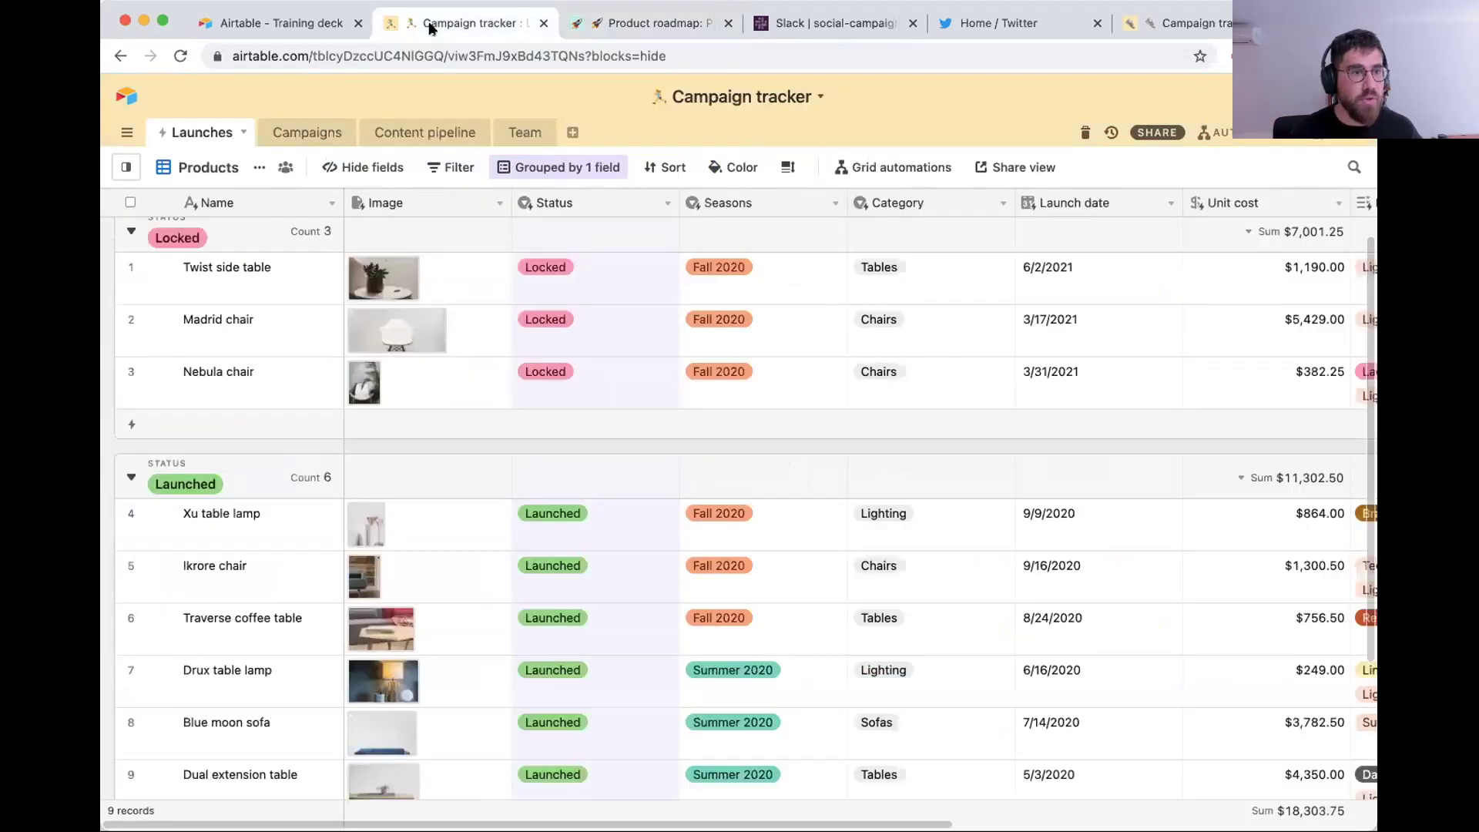
{"action": "left_click", "coordinate": [236, 135]}
{"action": "left_click", "coordinate": [314, 307]}
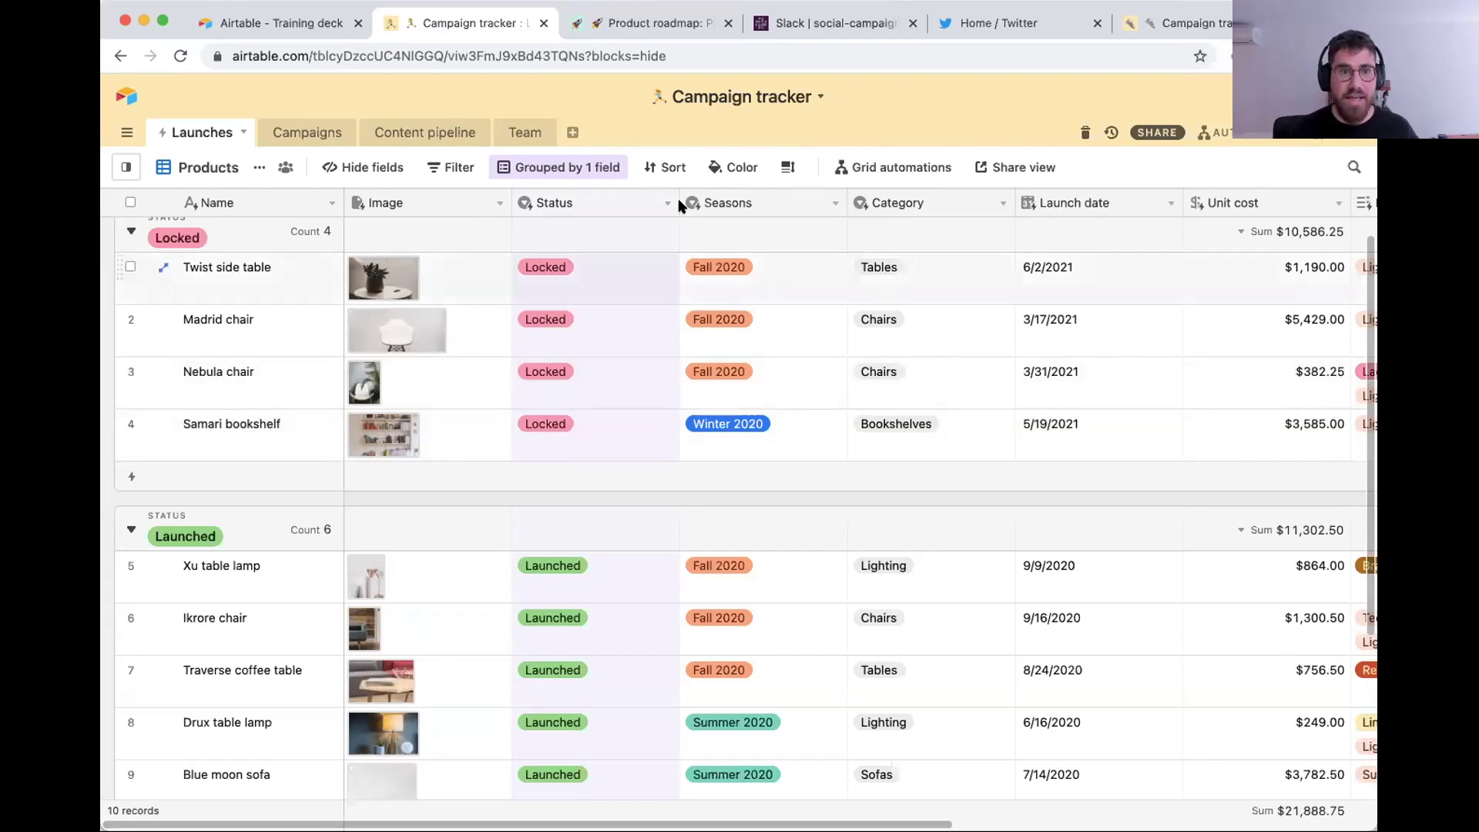
{"action": "left_click", "coordinate": [839, 24]}
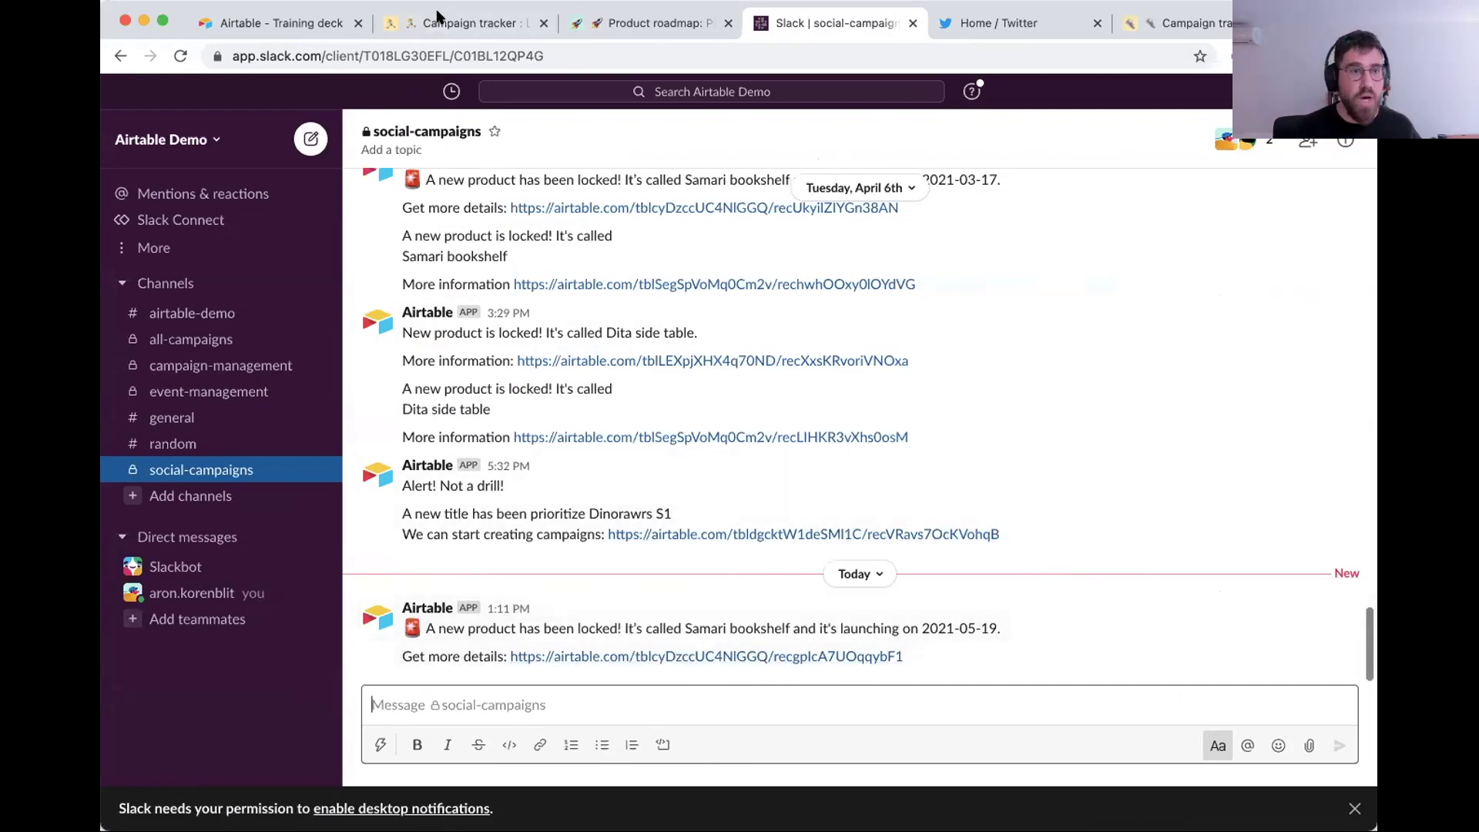
{"action": "left_click", "coordinate": [466, 23]}
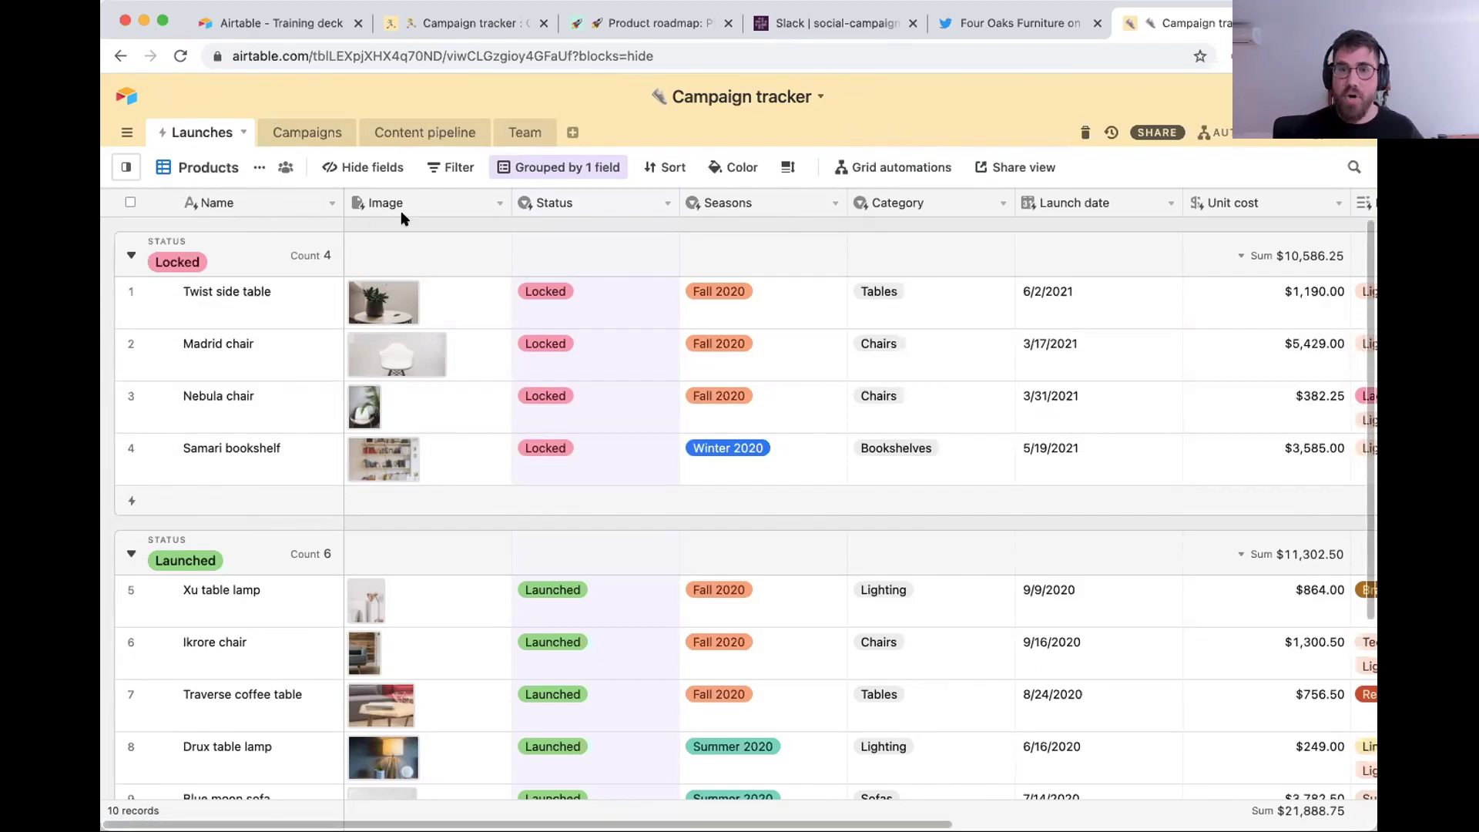
Open the Automations side panel for the Campaign tracker base.
{"action": "left_click", "coordinate": [1254, 139]}
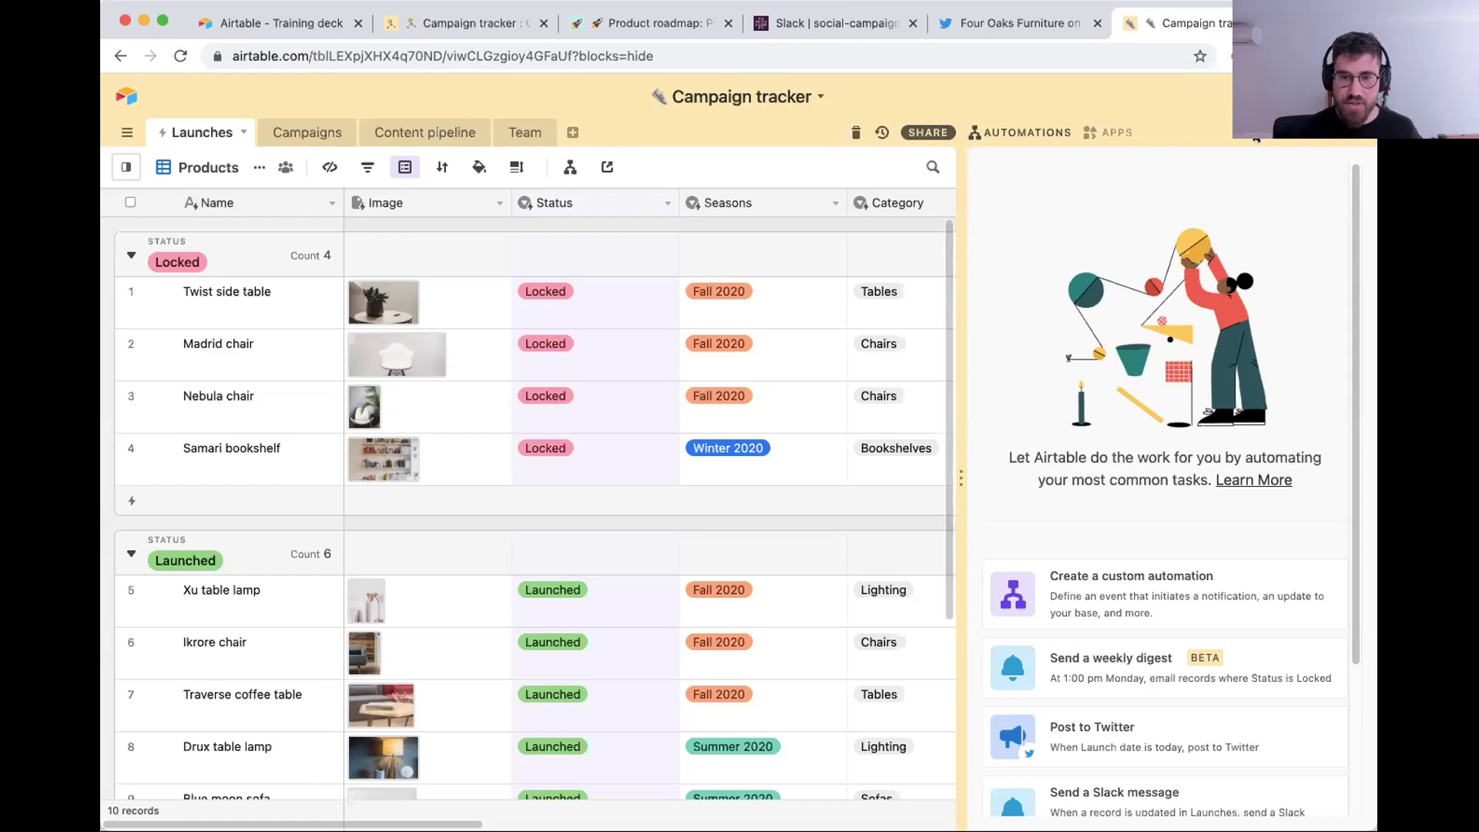
Create a custom automation and name it 'New product launch'.
{"action": "left_click", "coordinate": [1165, 582]}
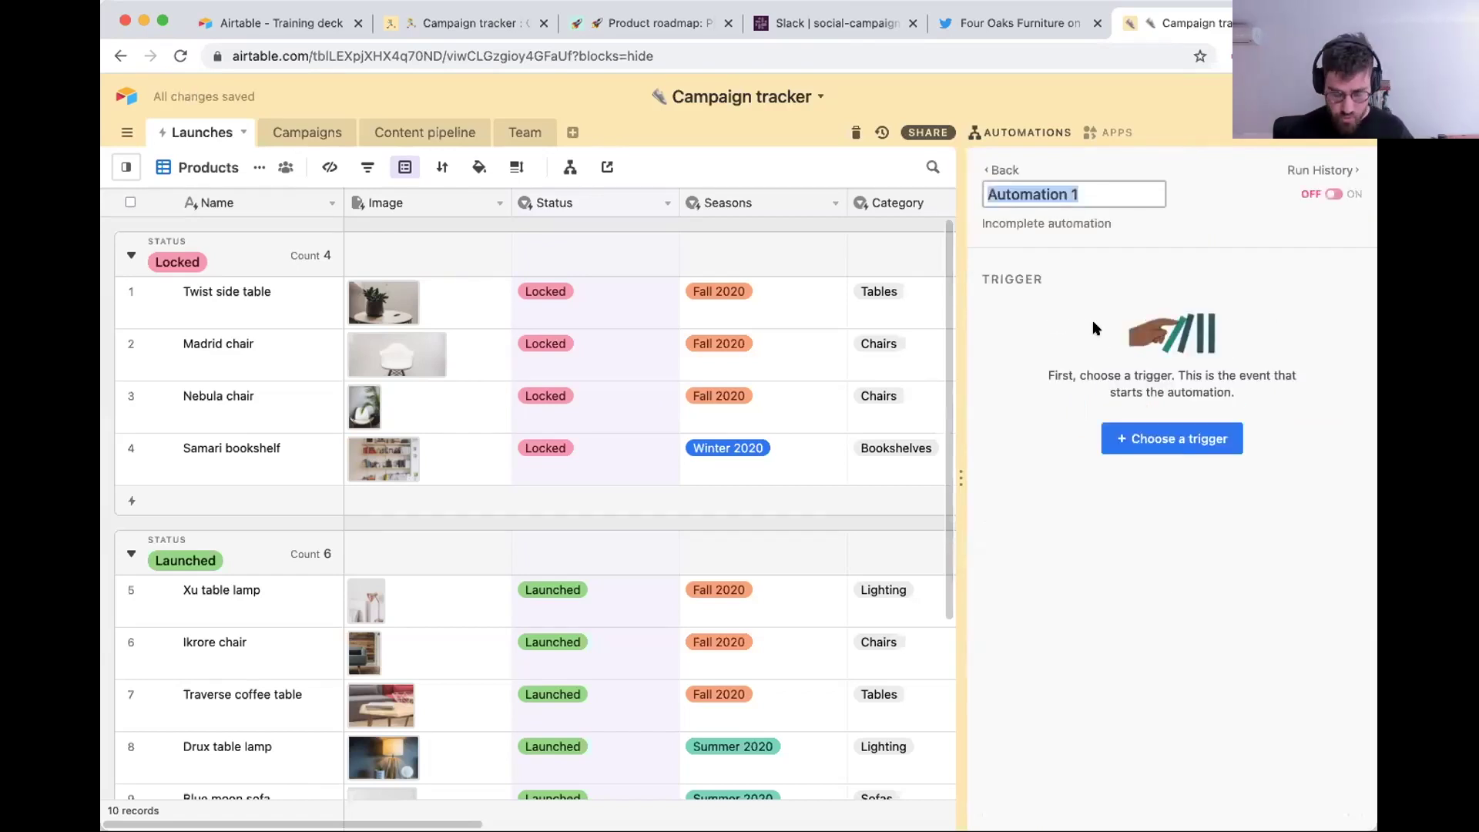
{"action": "type", "text": "New product"}
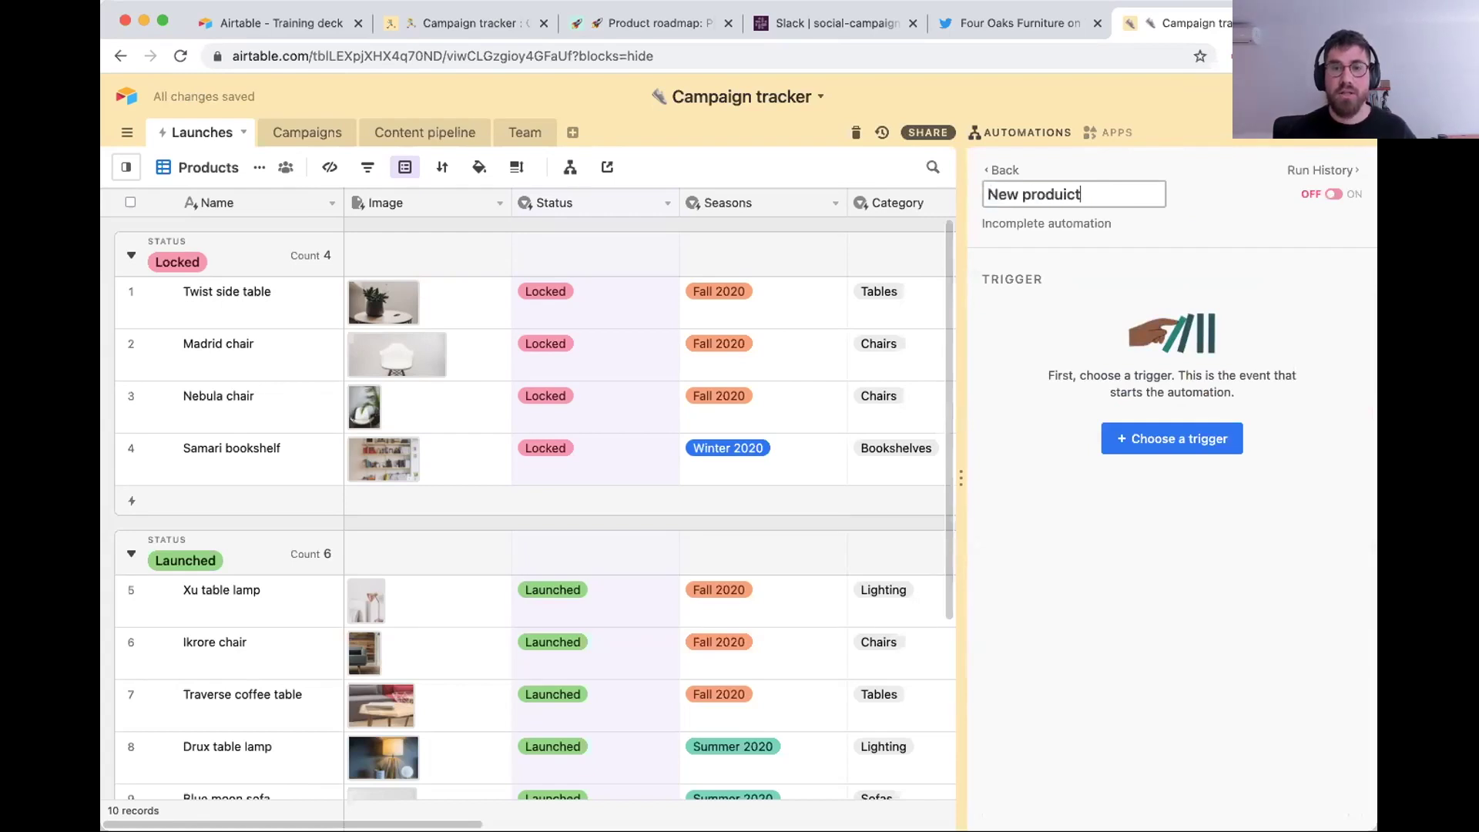
{"action": "key", "text": "BackSpace"}
{"action": "type", "text": "t launch"}
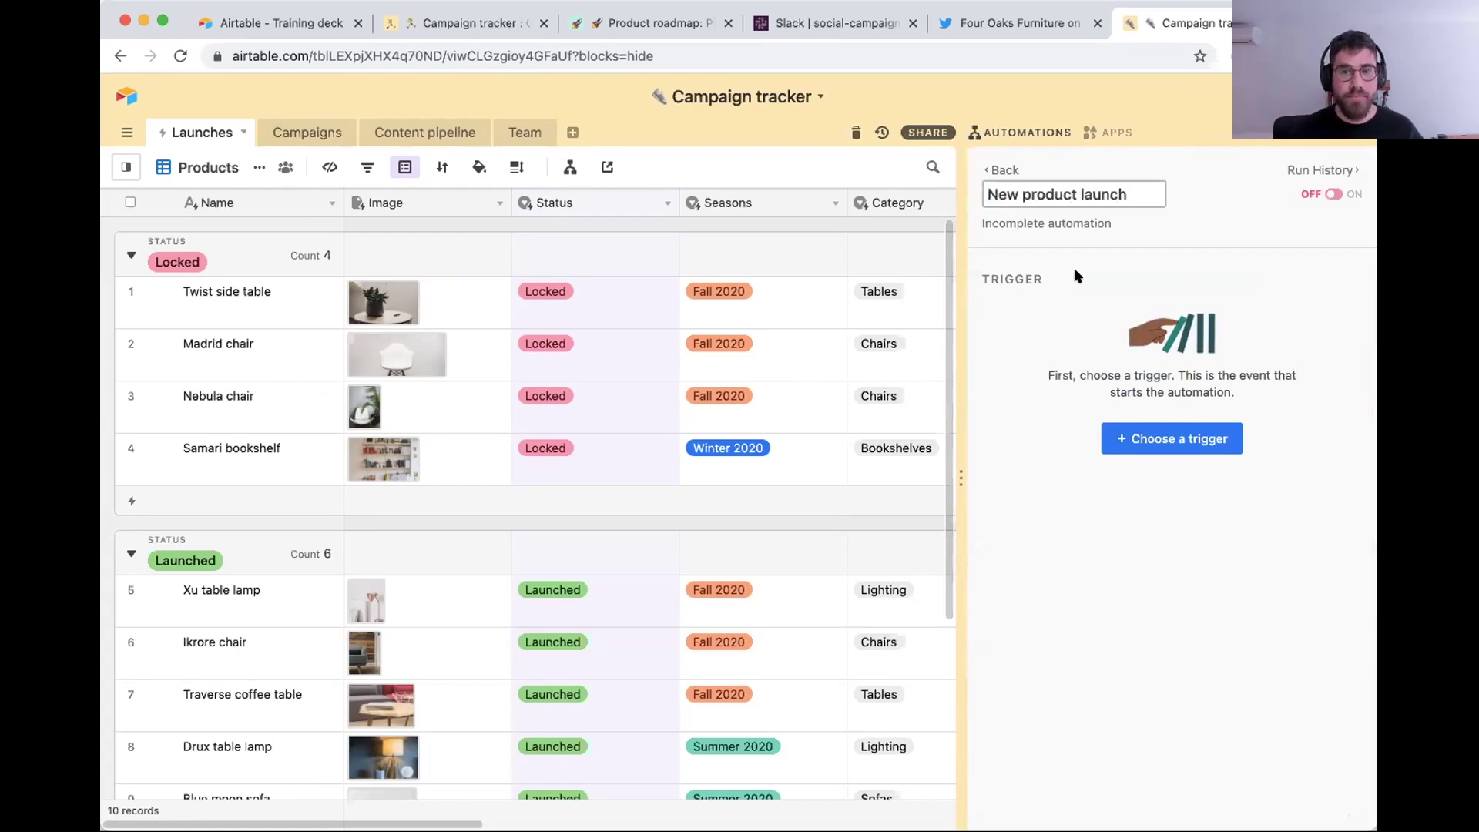
{"action": "key", "text": "Return"}
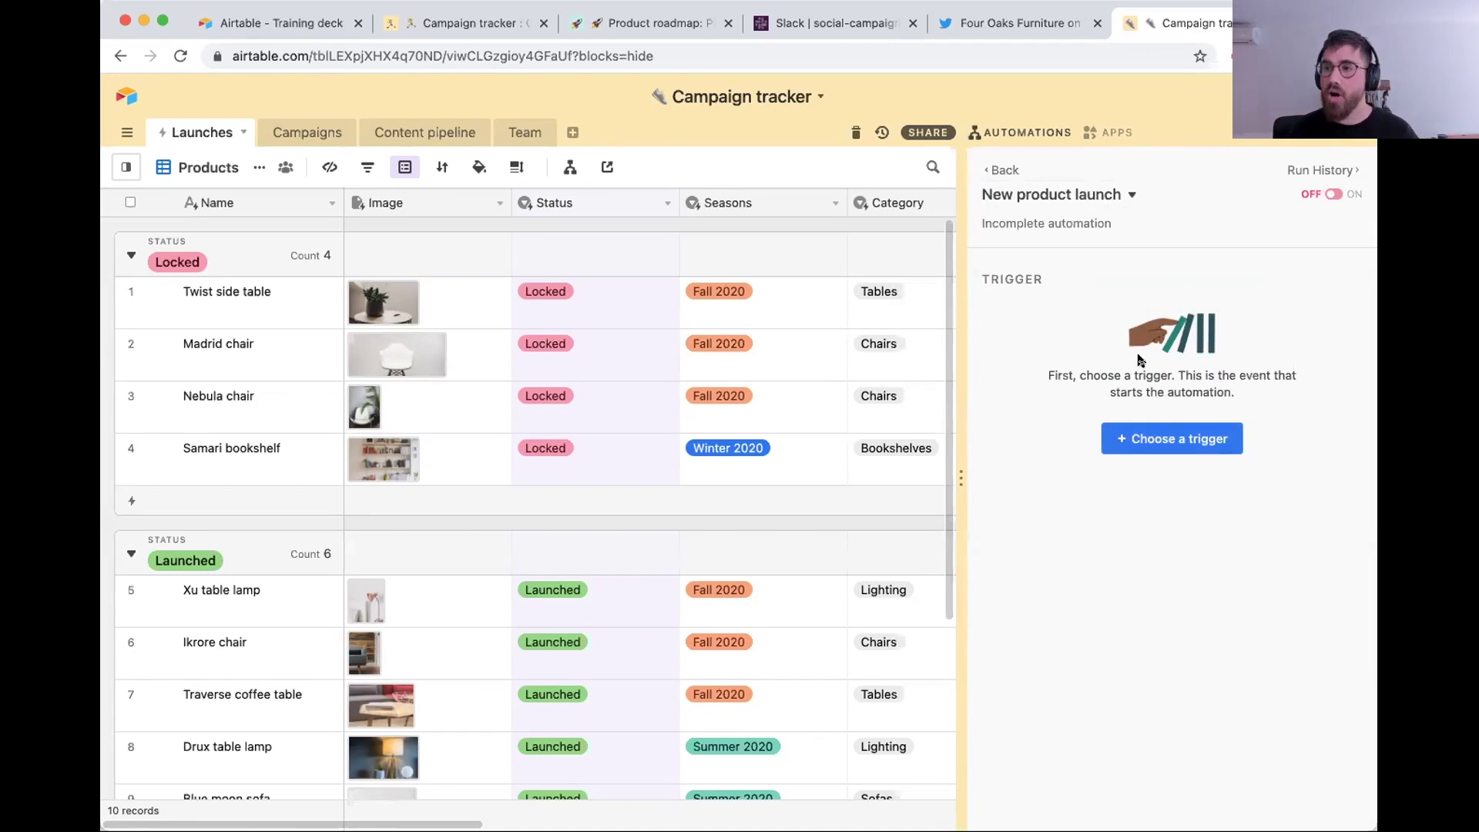
Browse the available Airtable, Google and Outlook triggers for the automation.
{"action": "left_click", "coordinate": [1163, 438]}
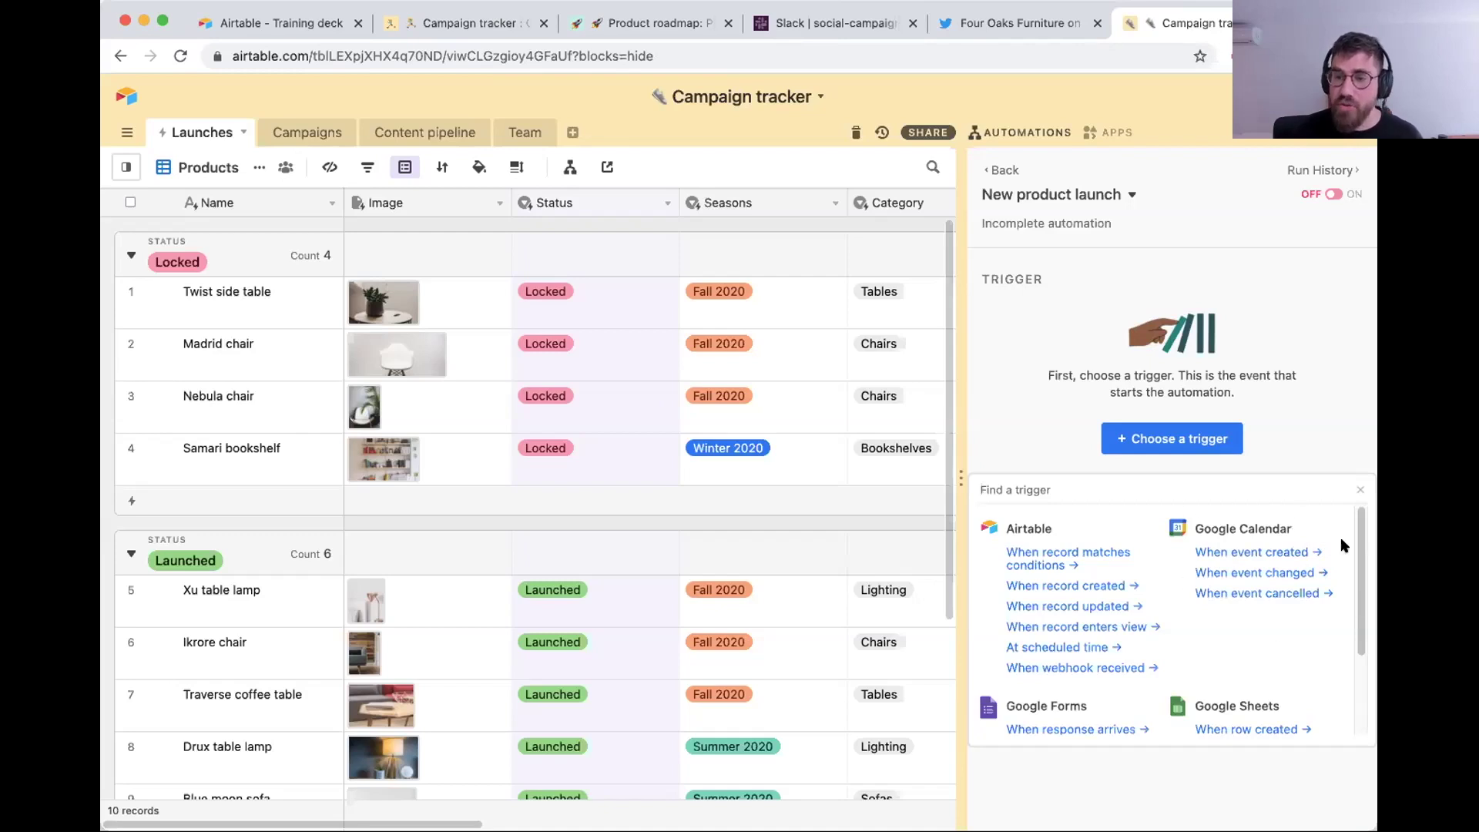
{"action": "scroll", "coordinate": [1310, 601], "scroll_direction": "down", "scroll_amount": 3}
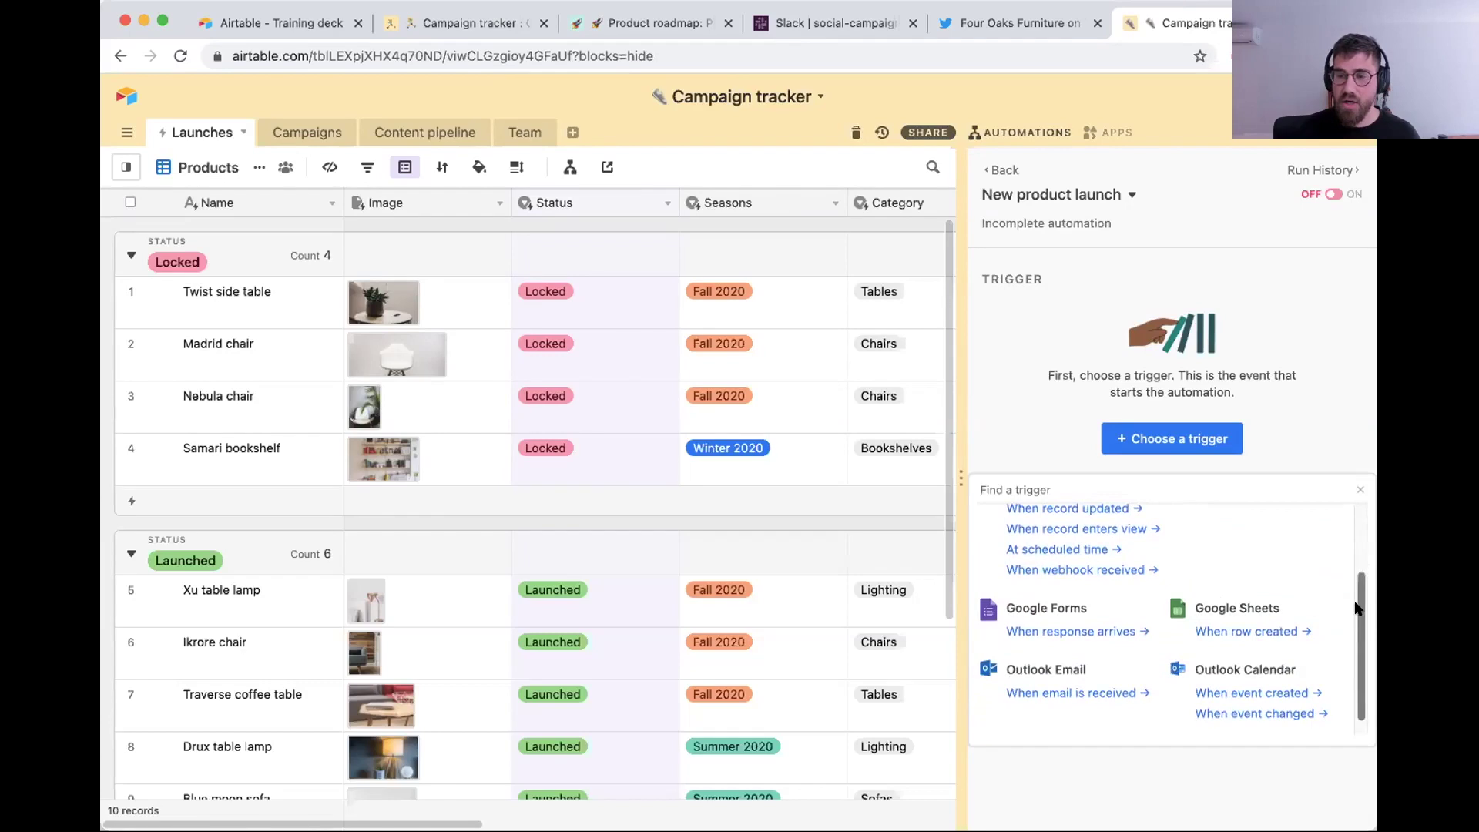
{"action": "scroll", "coordinate": [1264, 632], "scroll_direction": "down", "scroll_amount": 1}
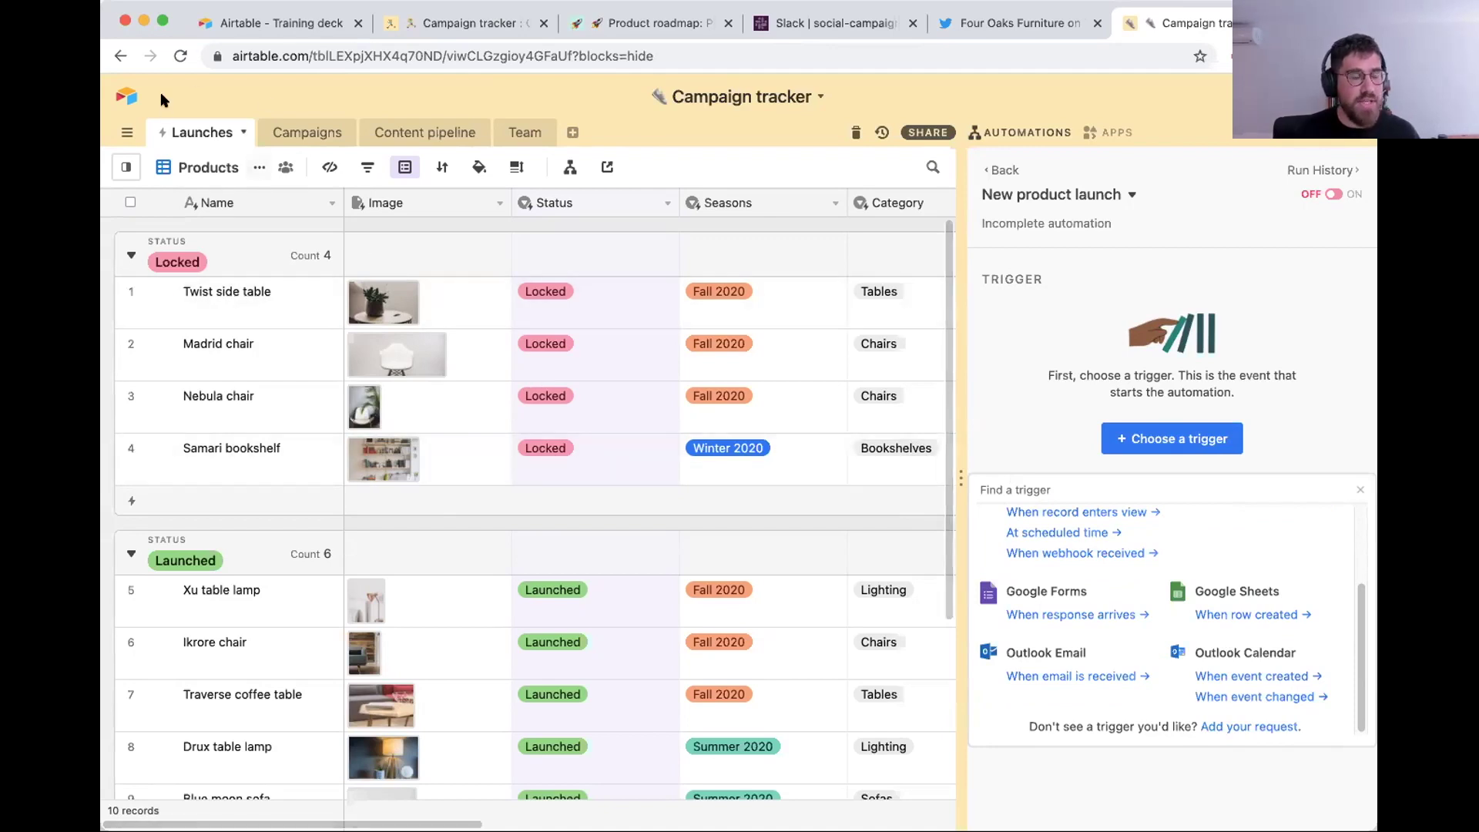
{"action": "scroll", "coordinate": [1089, 609], "scroll_direction": "up", "scroll_amount": 3}
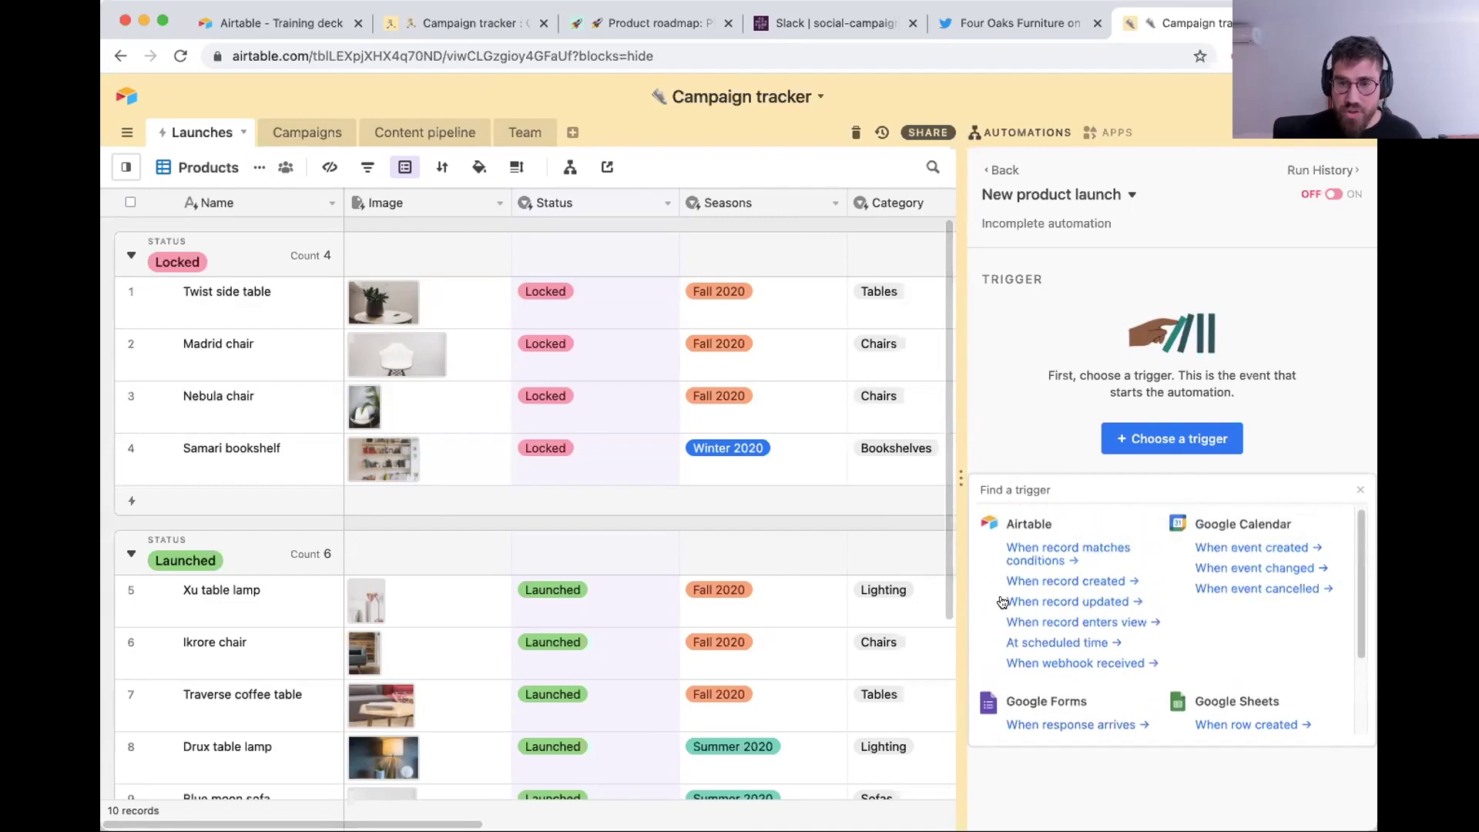
Set a 'When a record is created' trigger on the Launches table.
{"action": "left_click", "coordinate": [1089, 580]}
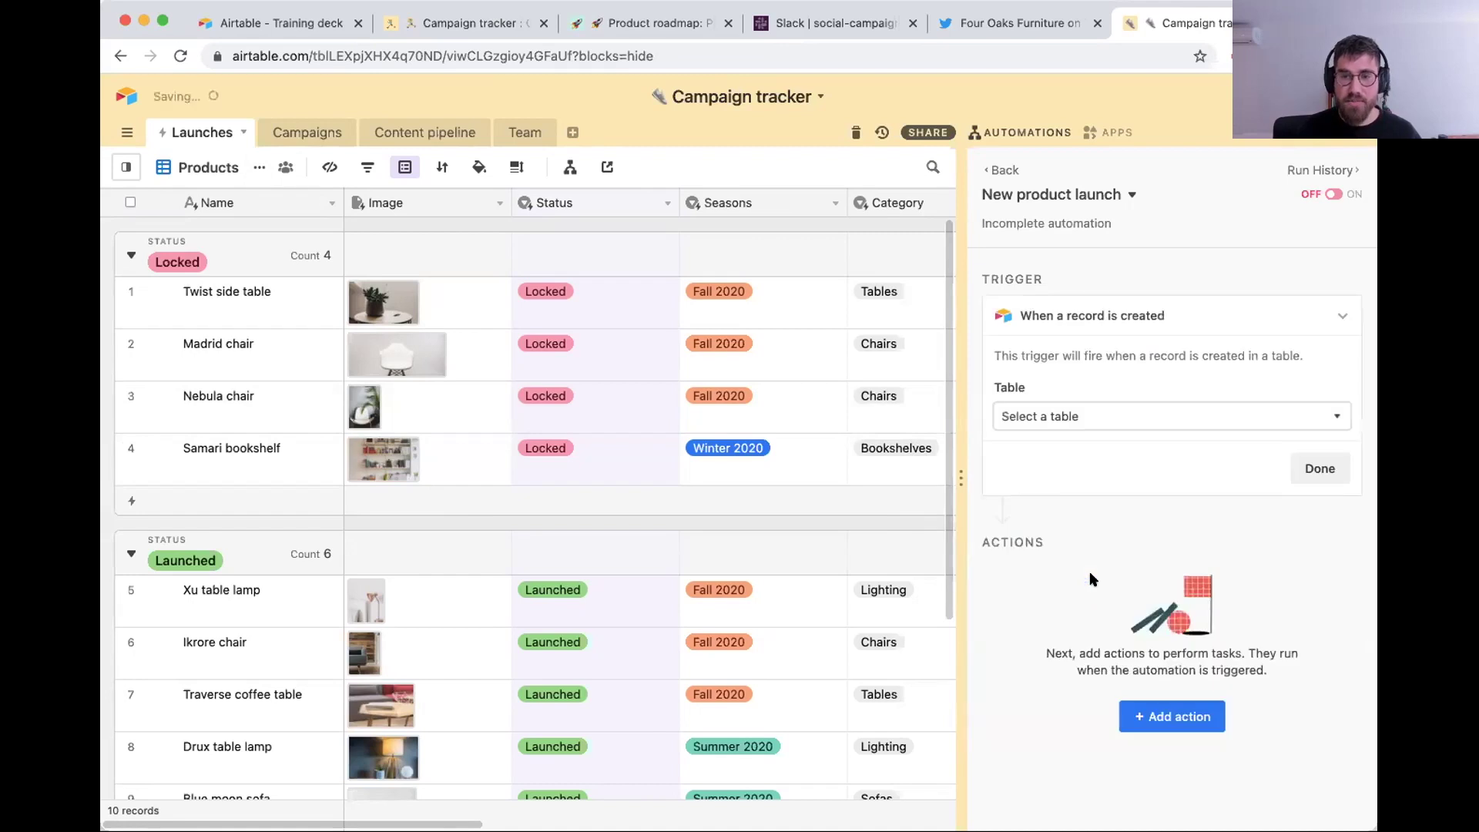
{"action": "left_click", "coordinate": [1127, 430]}
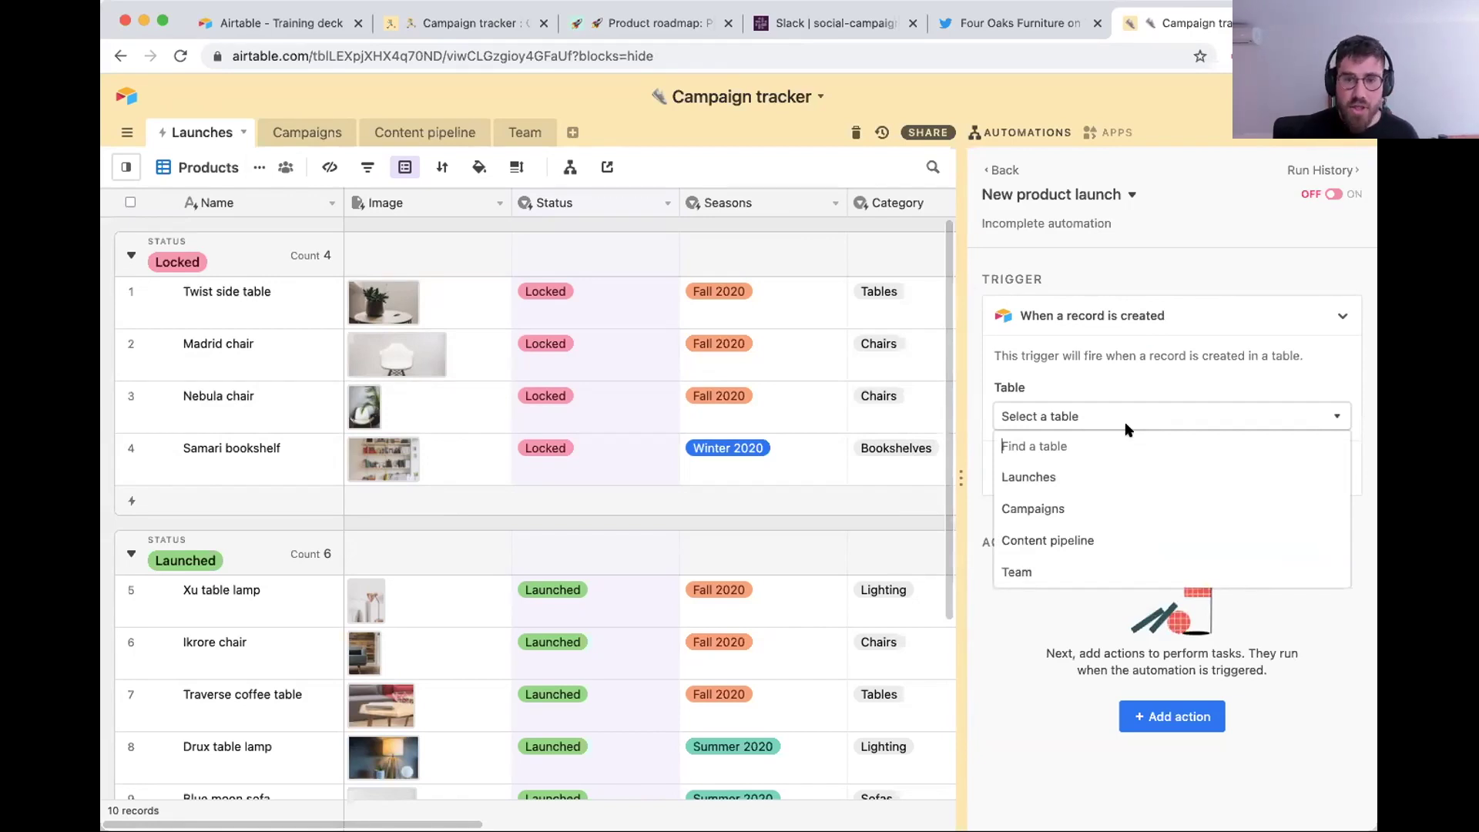
{"action": "left_click", "coordinate": [1040, 480]}
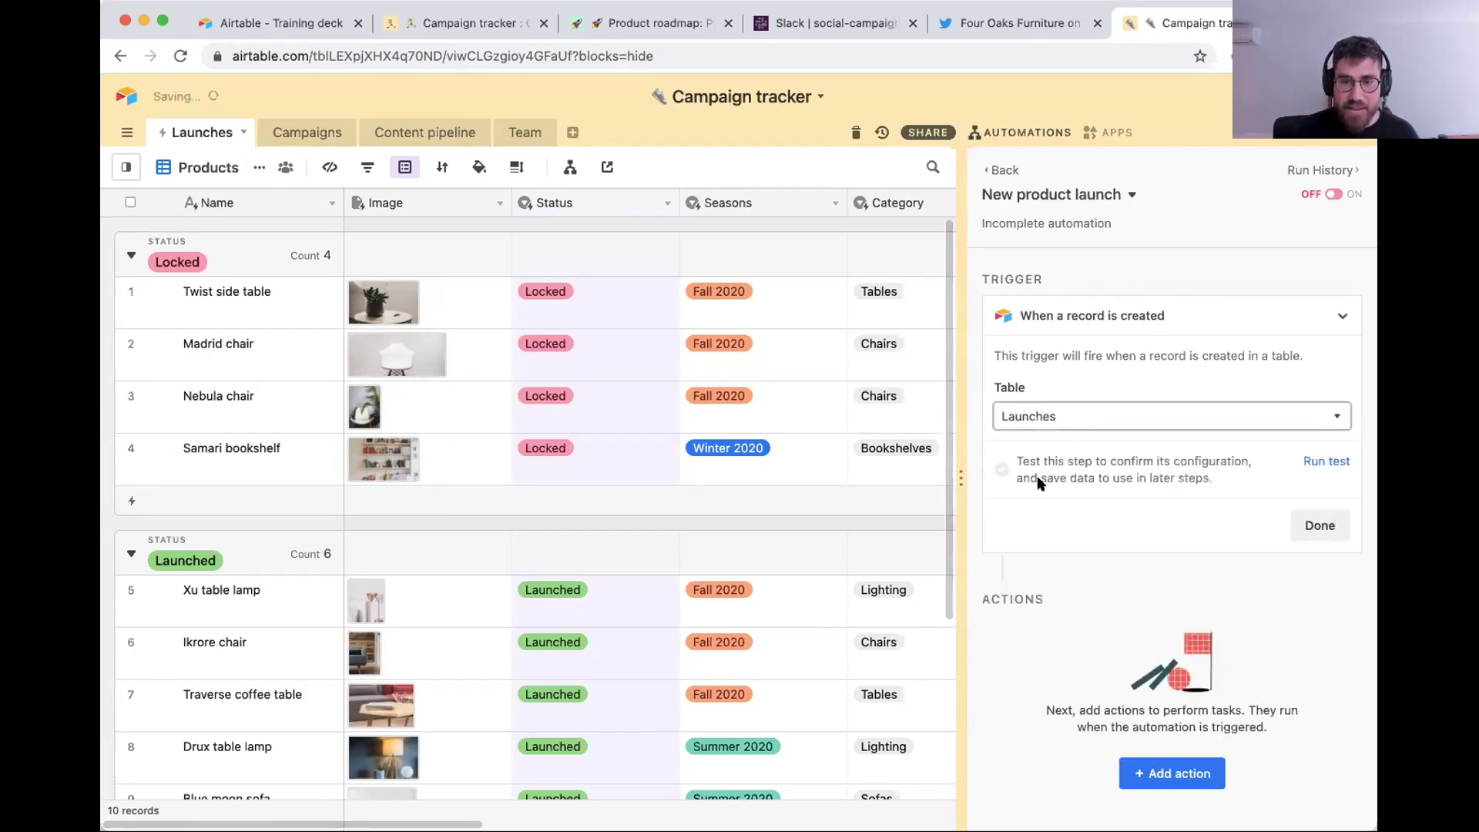
{"action": "left_click", "coordinate": [1301, 526]}
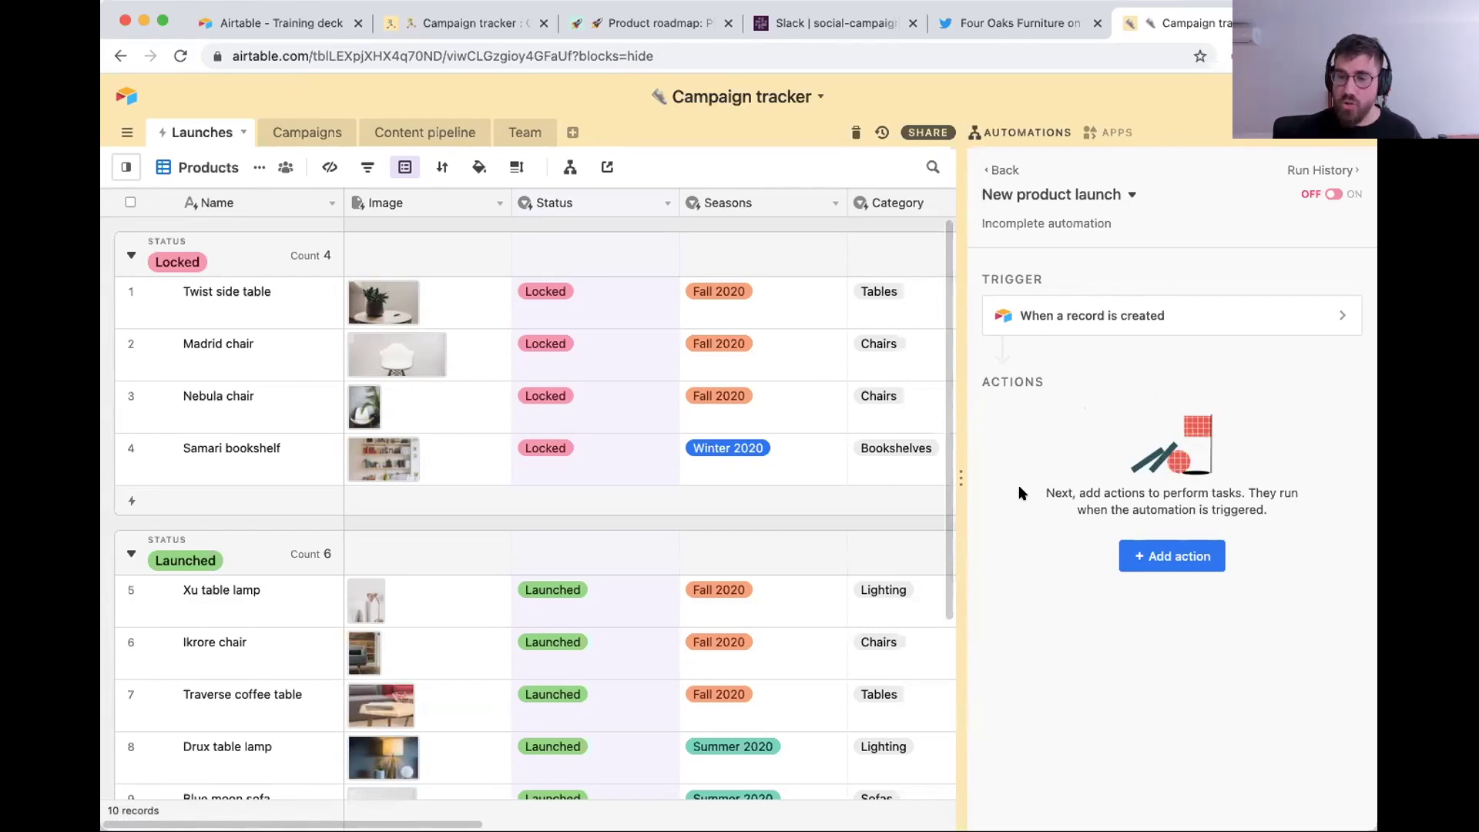
Browse the action list, including Slack, Microsoft Teams, Gmail and Google actions.
{"action": "left_click", "coordinate": [1154, 556]}
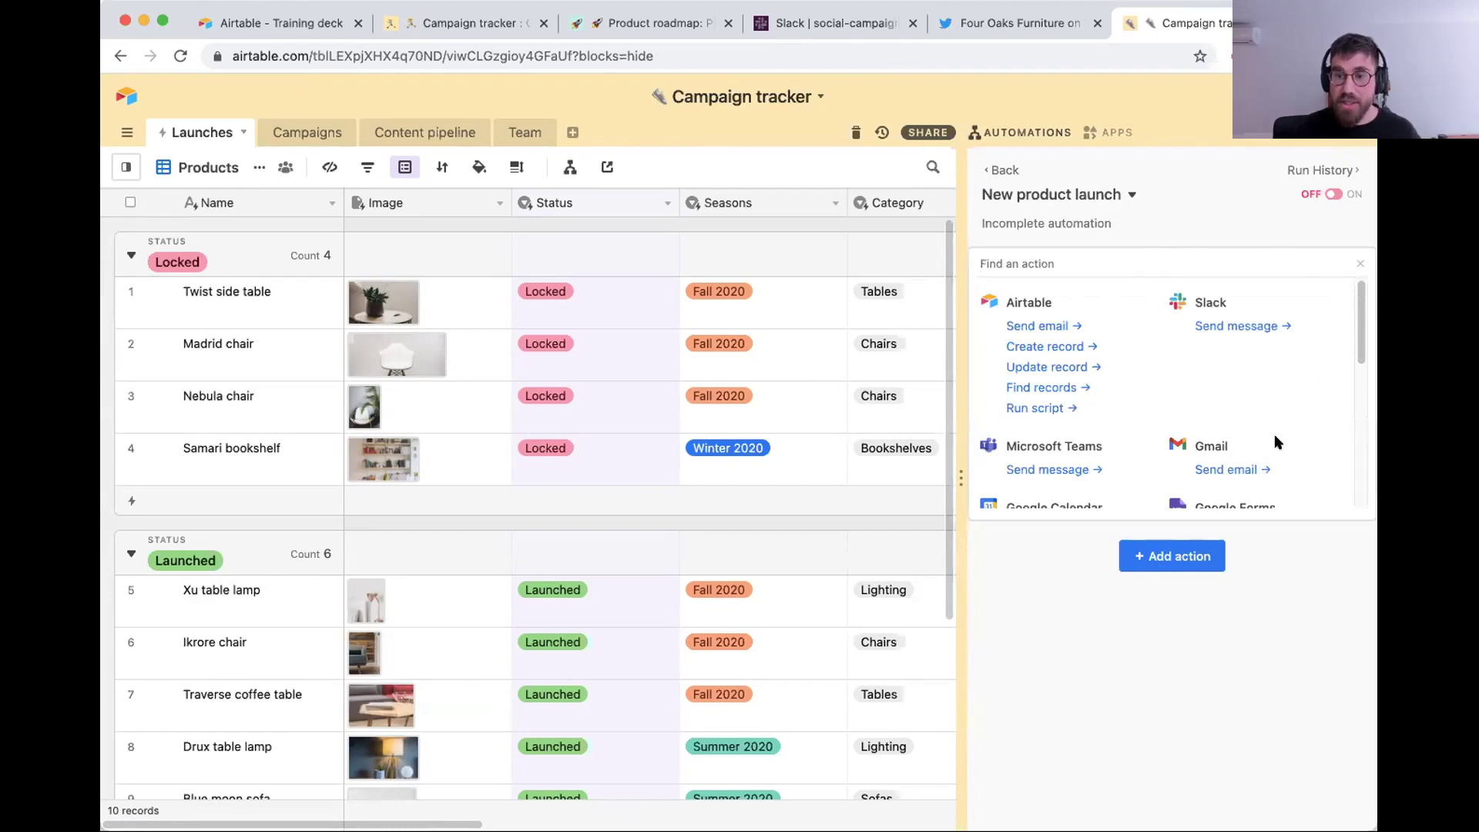
{"action": "scroll", "coordinate": [1230, 397], "scroll_direction": "down", "scroll_amount": 1}
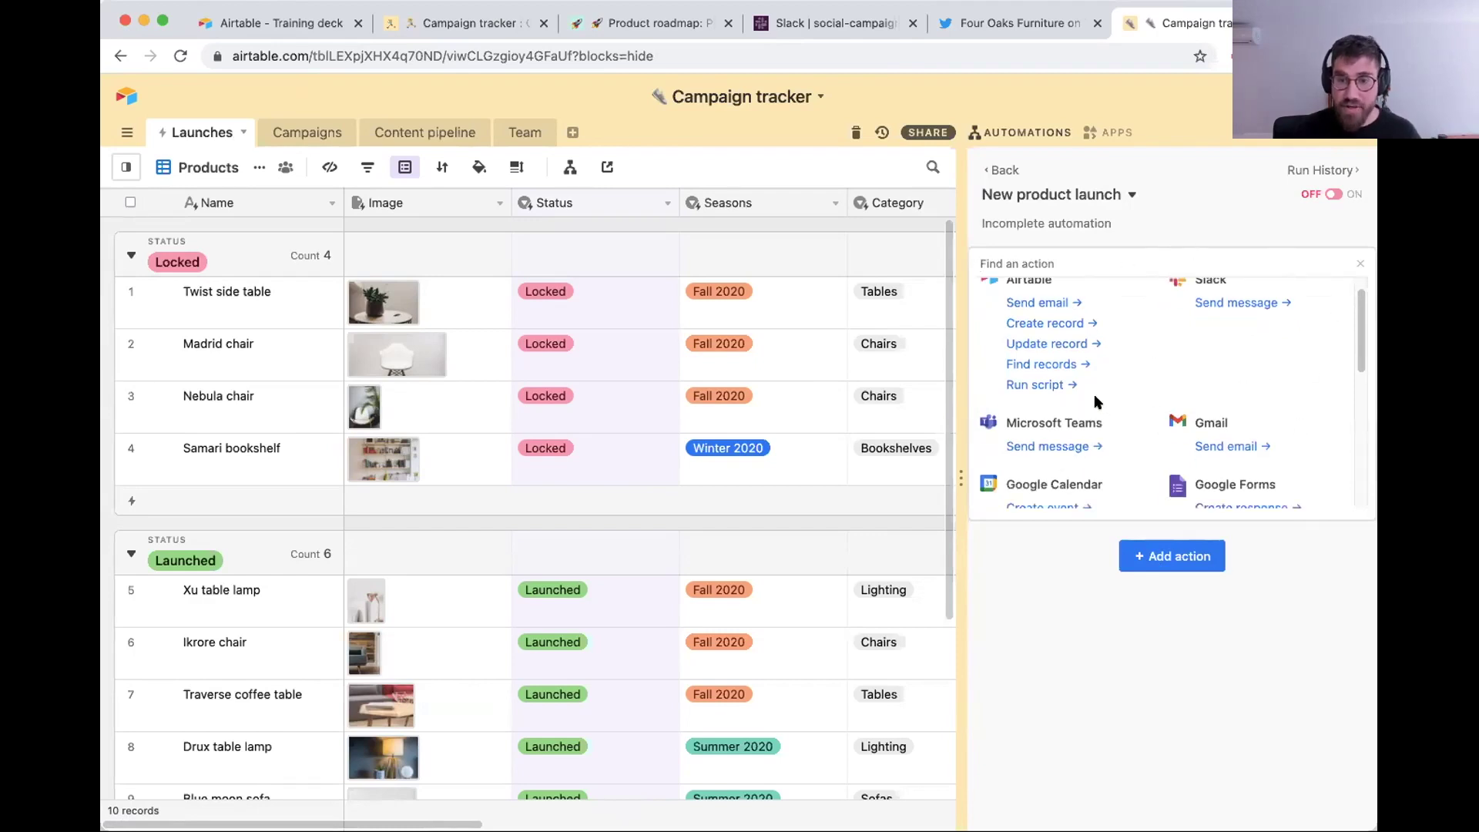
{"action": "scroll", "coordinate": [1097, 402], "scroll_direction": "down", "scroll_amount": 3}
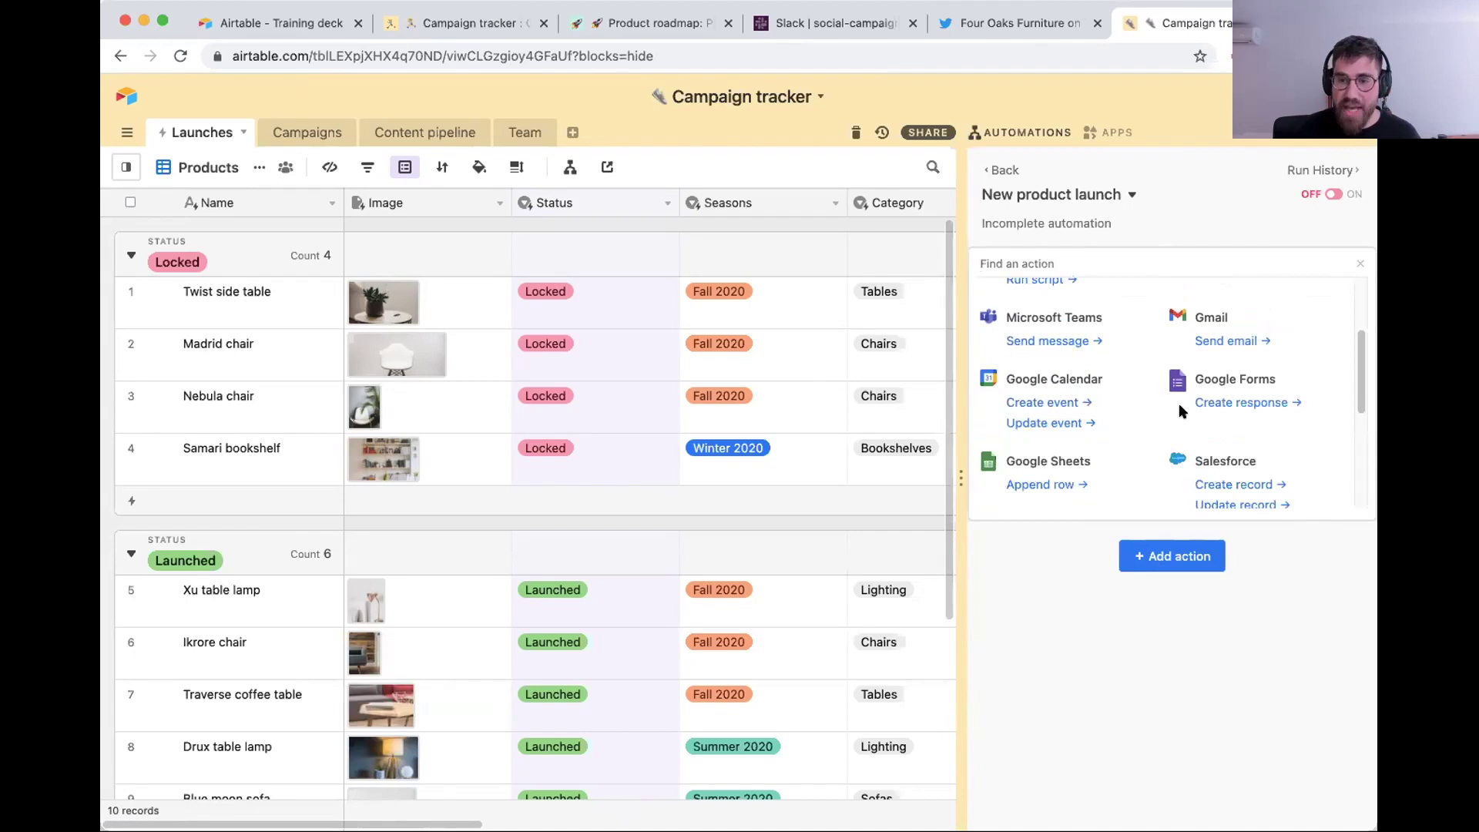
{"action": "scroll", "coordinate": [1218, 393], "scroll_direction": "down", "scroll_amount": 1}
{"action": "scroll", "coordinate": [1226, 416], "scroll_direction": "down", "scroll_amount": 2}
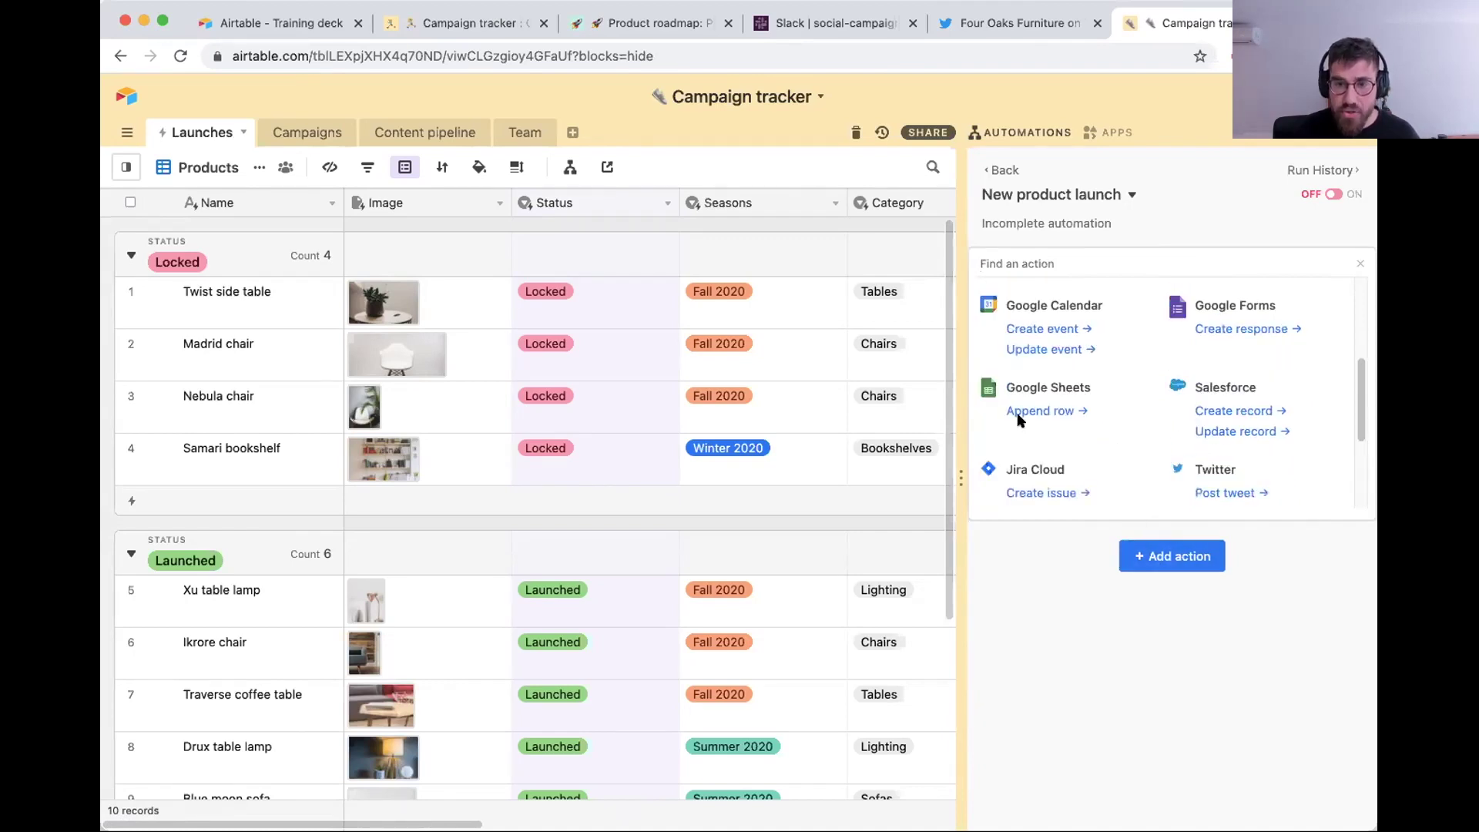
{"action": "scroll", "coordinate": [1063, 437], "scroll_direction": "up", "scroll_amount": 1}
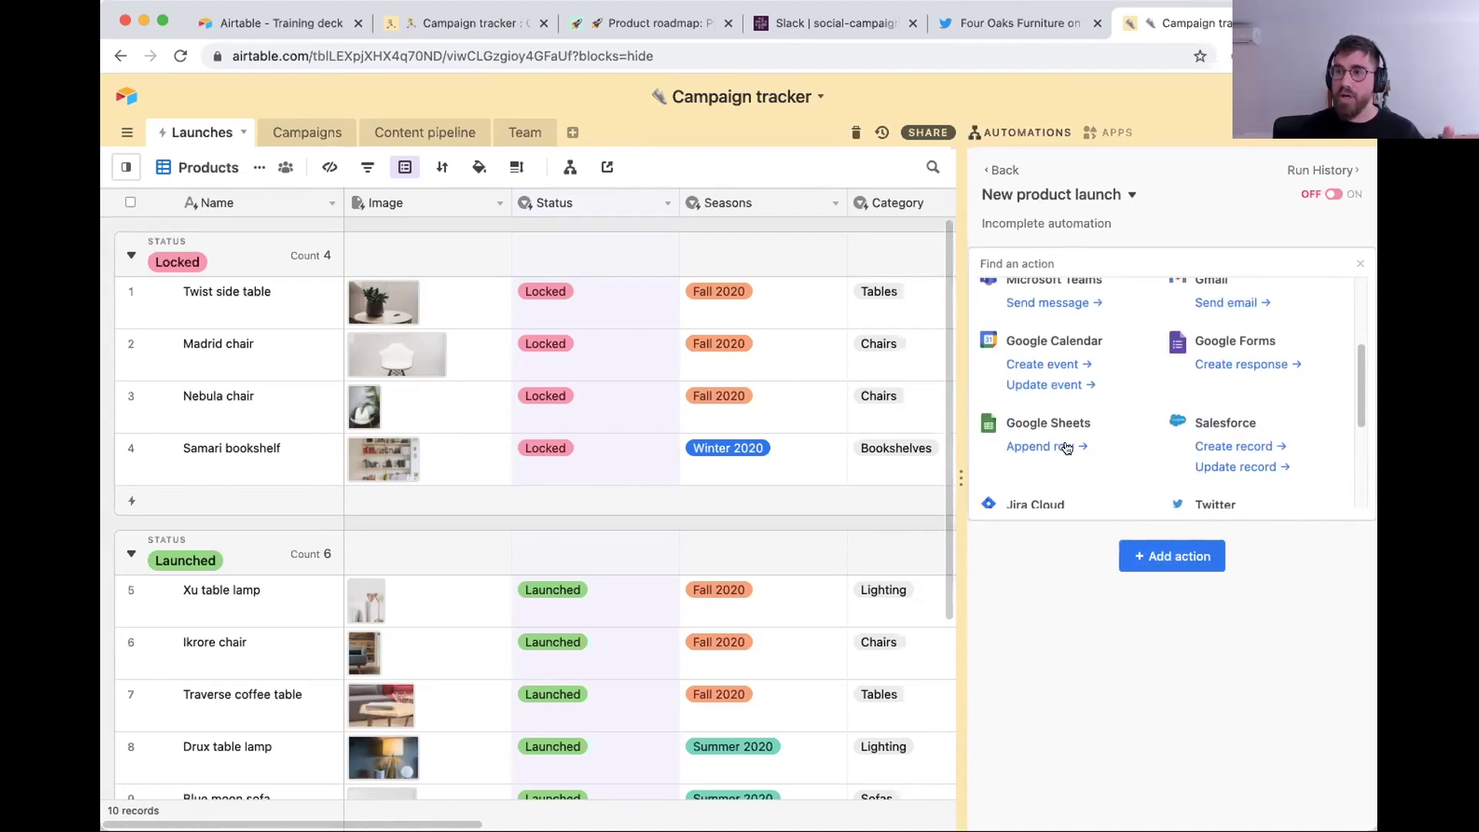
{"action": "scroll", "coordinate": [1067, 447], "scroll_direction": "up", "scroll_amount": 2}
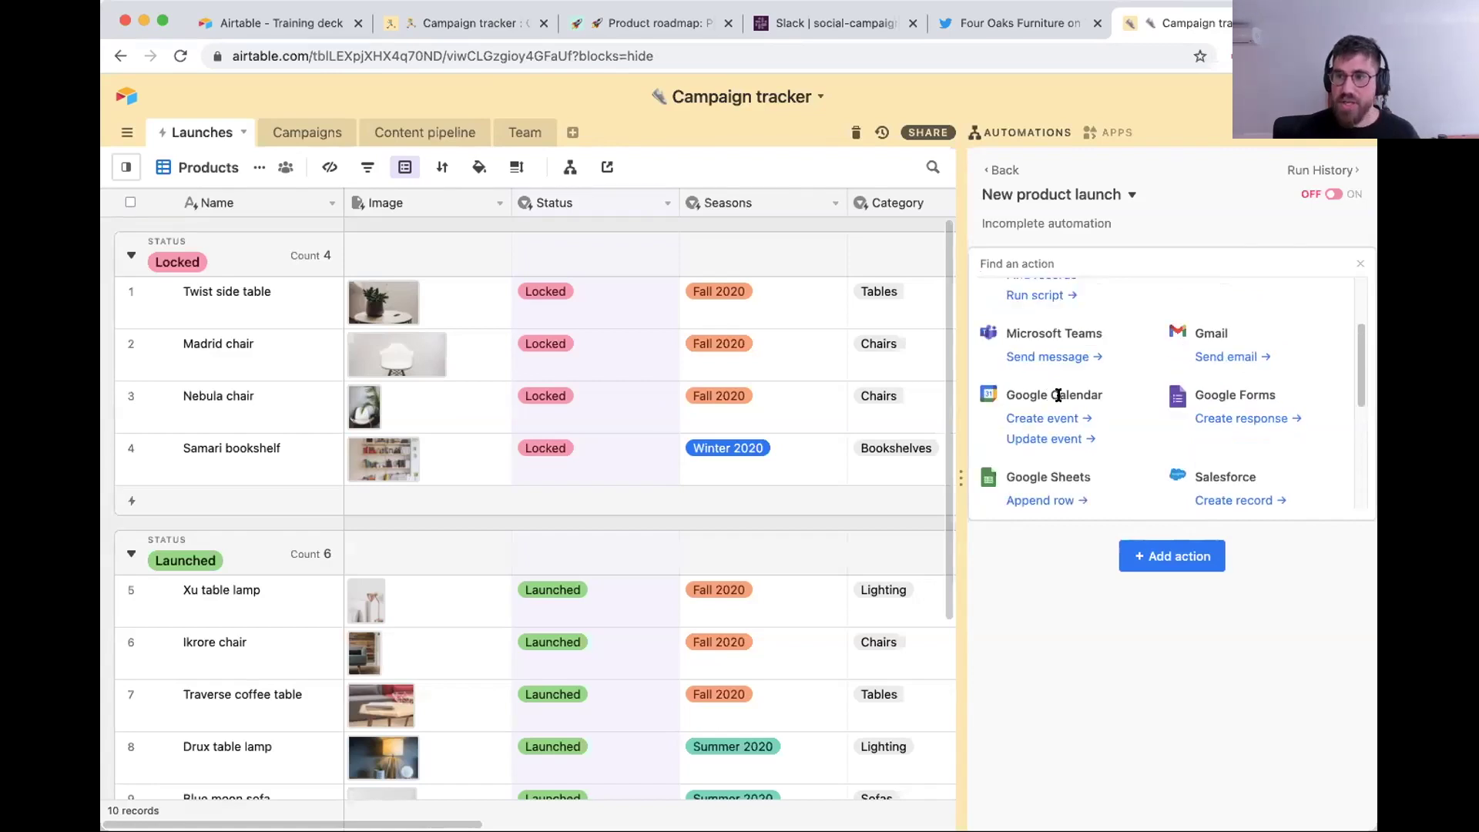
{"action": "scroll", "coordinate": [1067, 397], "scroll_direction": "up", "scroll_amount": 3}
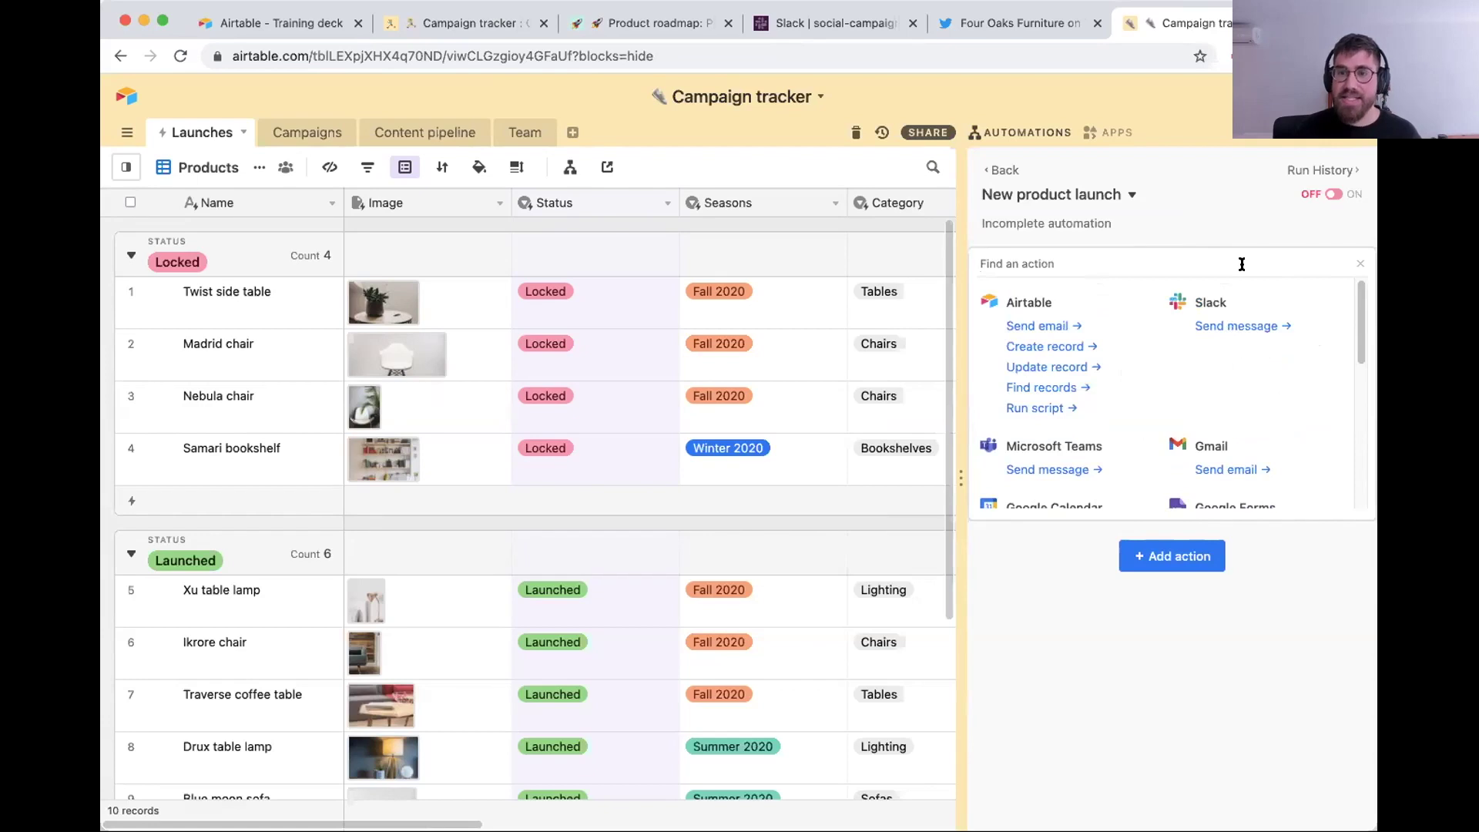
Add a Slack Send message action from Four oaks furn posting to all-campaigns.
{"action": "left_click", "coordinate": [1223, 326]}
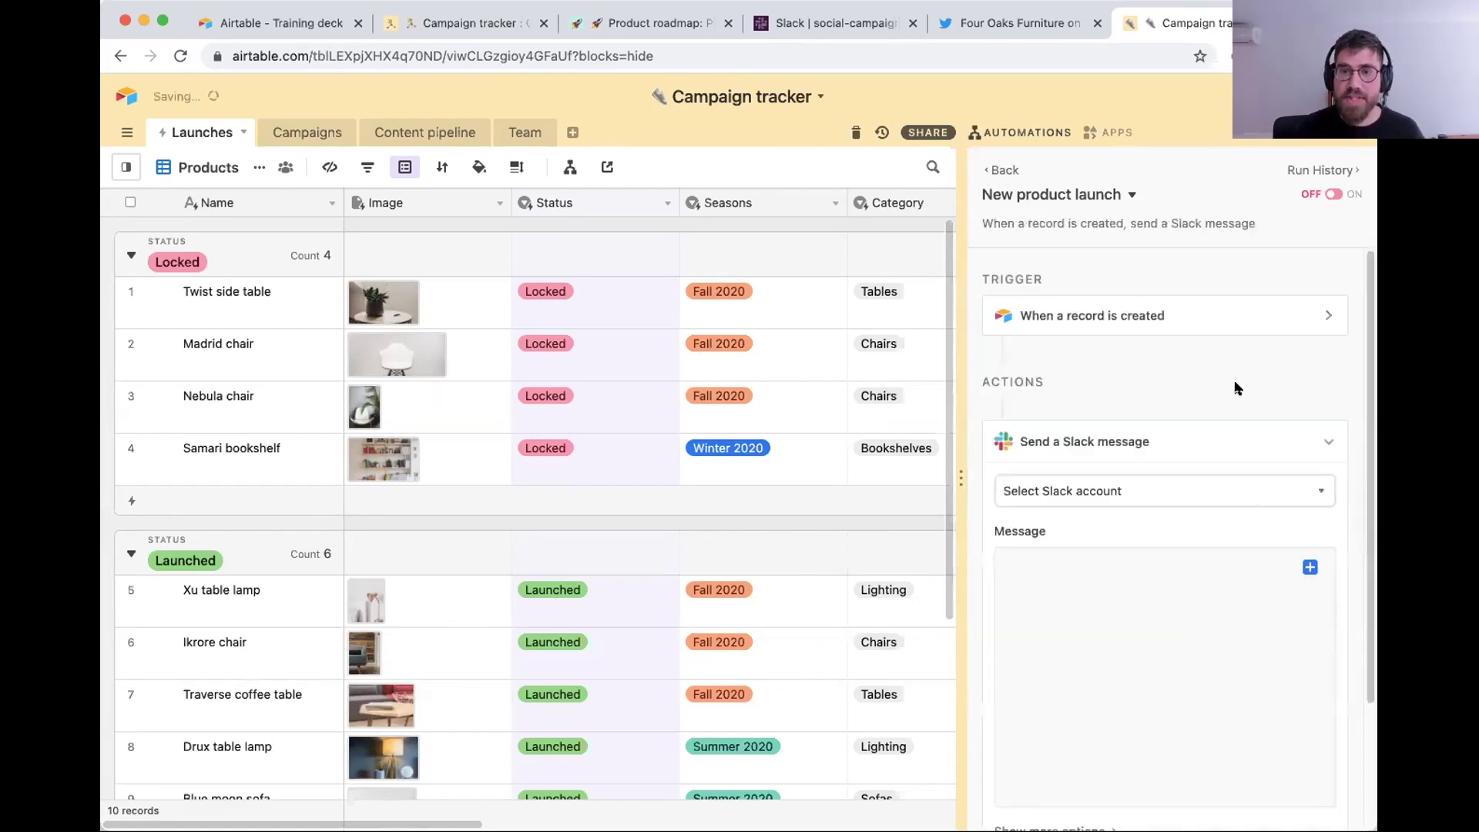
{"action": "left_click", "coordinate": [1225, 489]}
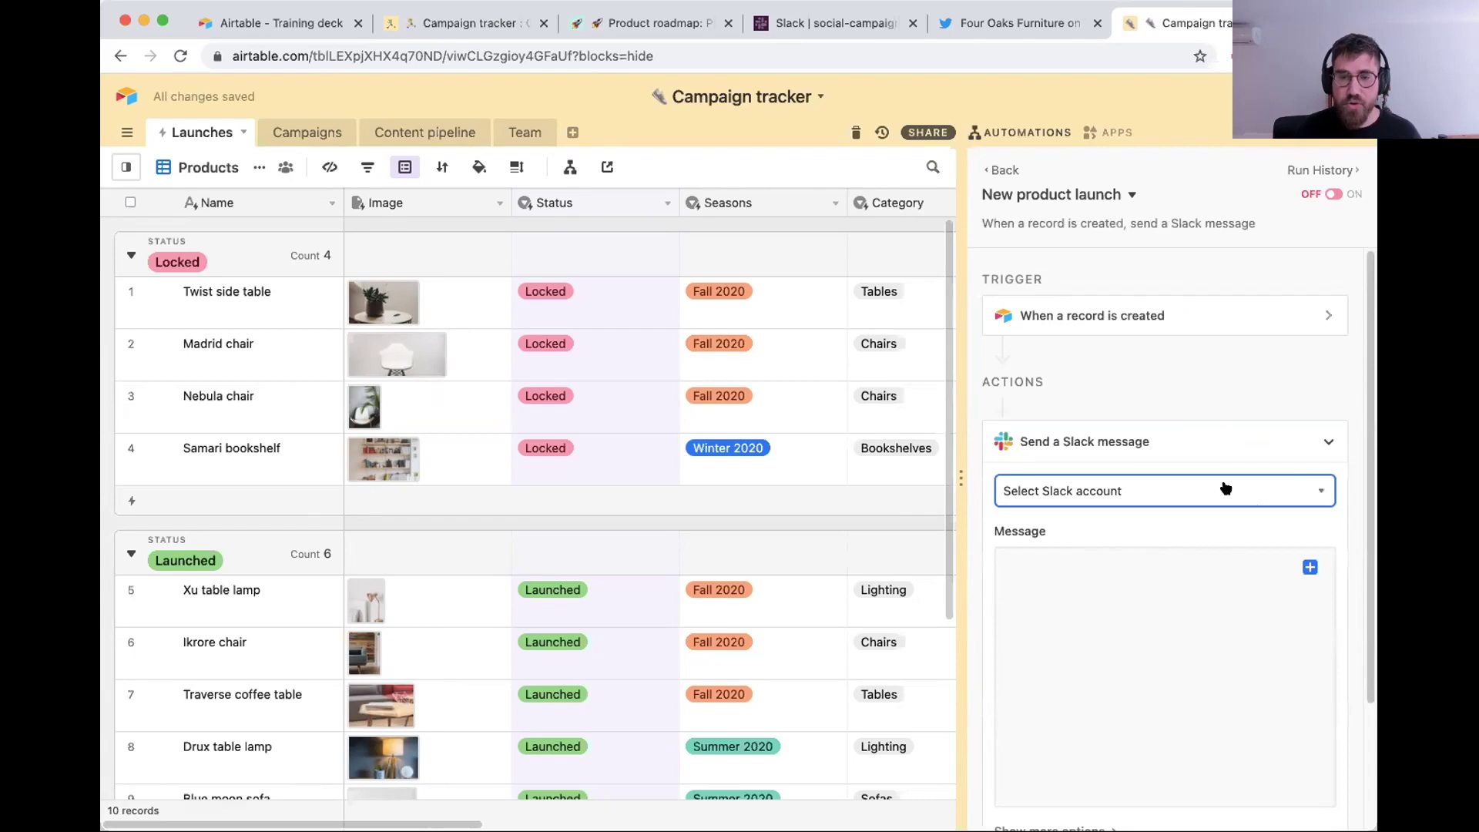
{"action": "left_click", "coordinate": [1150, 557]}
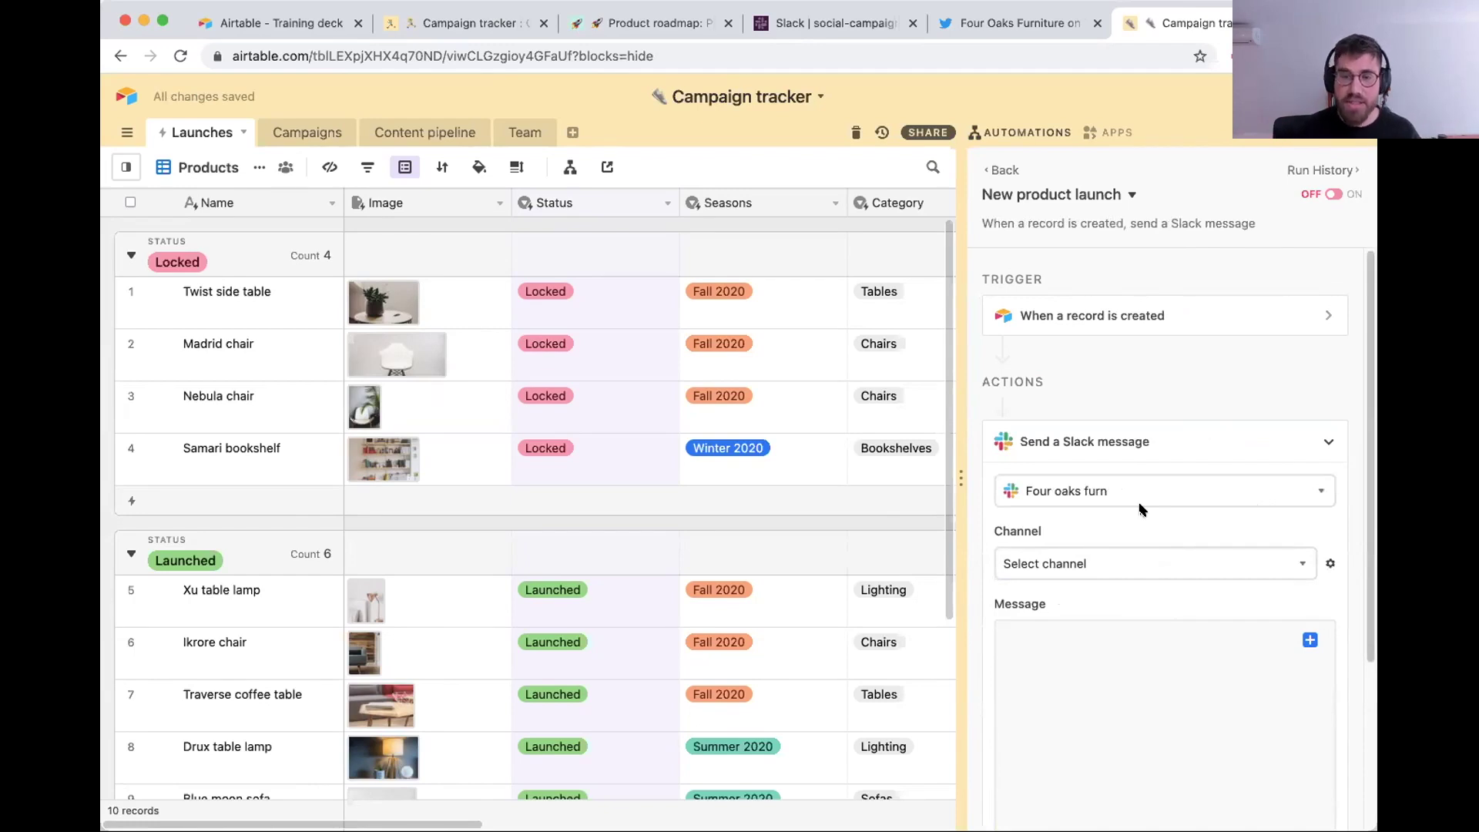
{"action": "left_click", "coordinate": [1160, 572]}
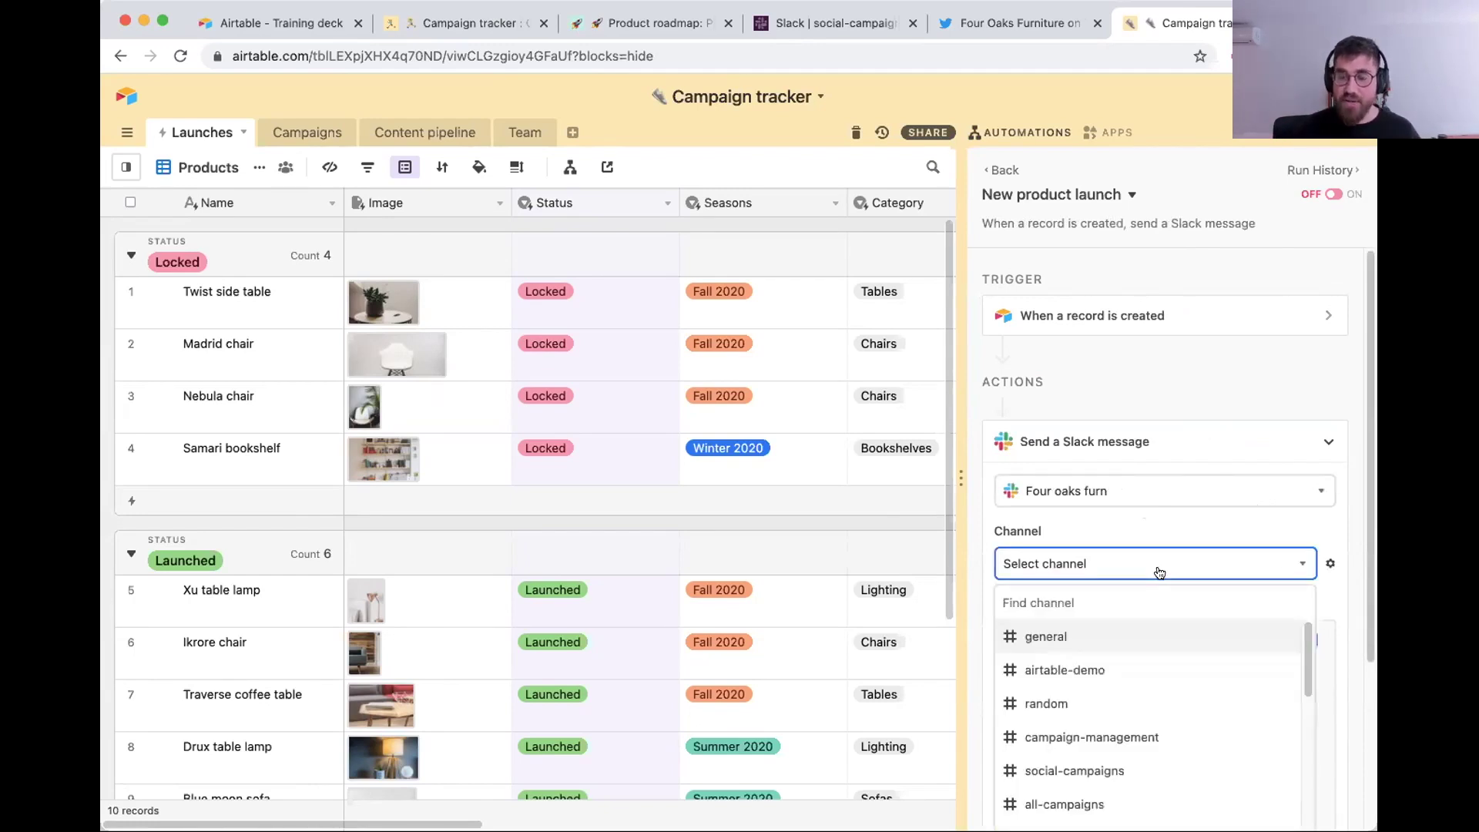
{"action": "type", "text": "all"}
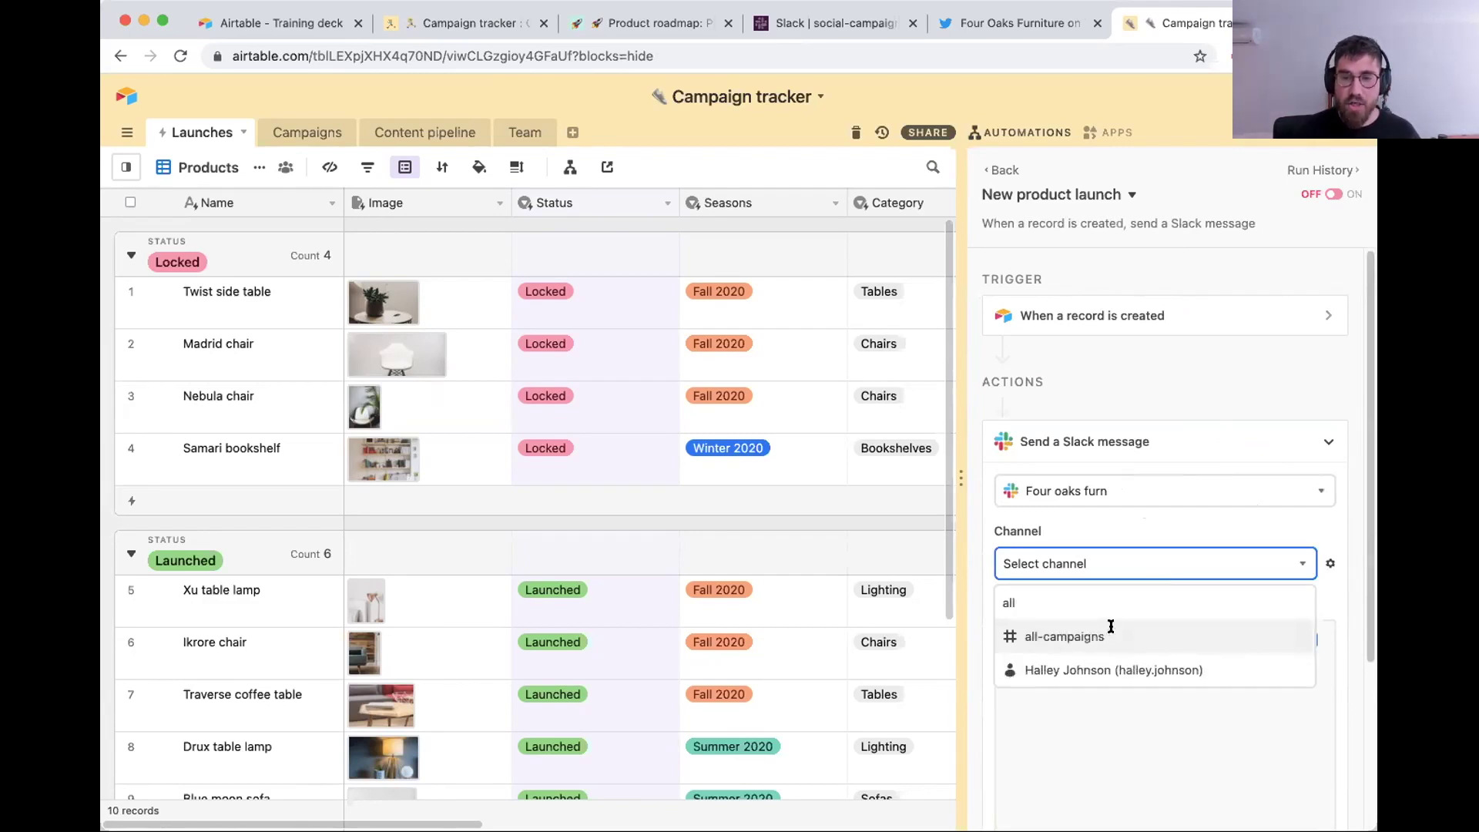
{"action": "left_click", "coordinate": [1110, 636]}
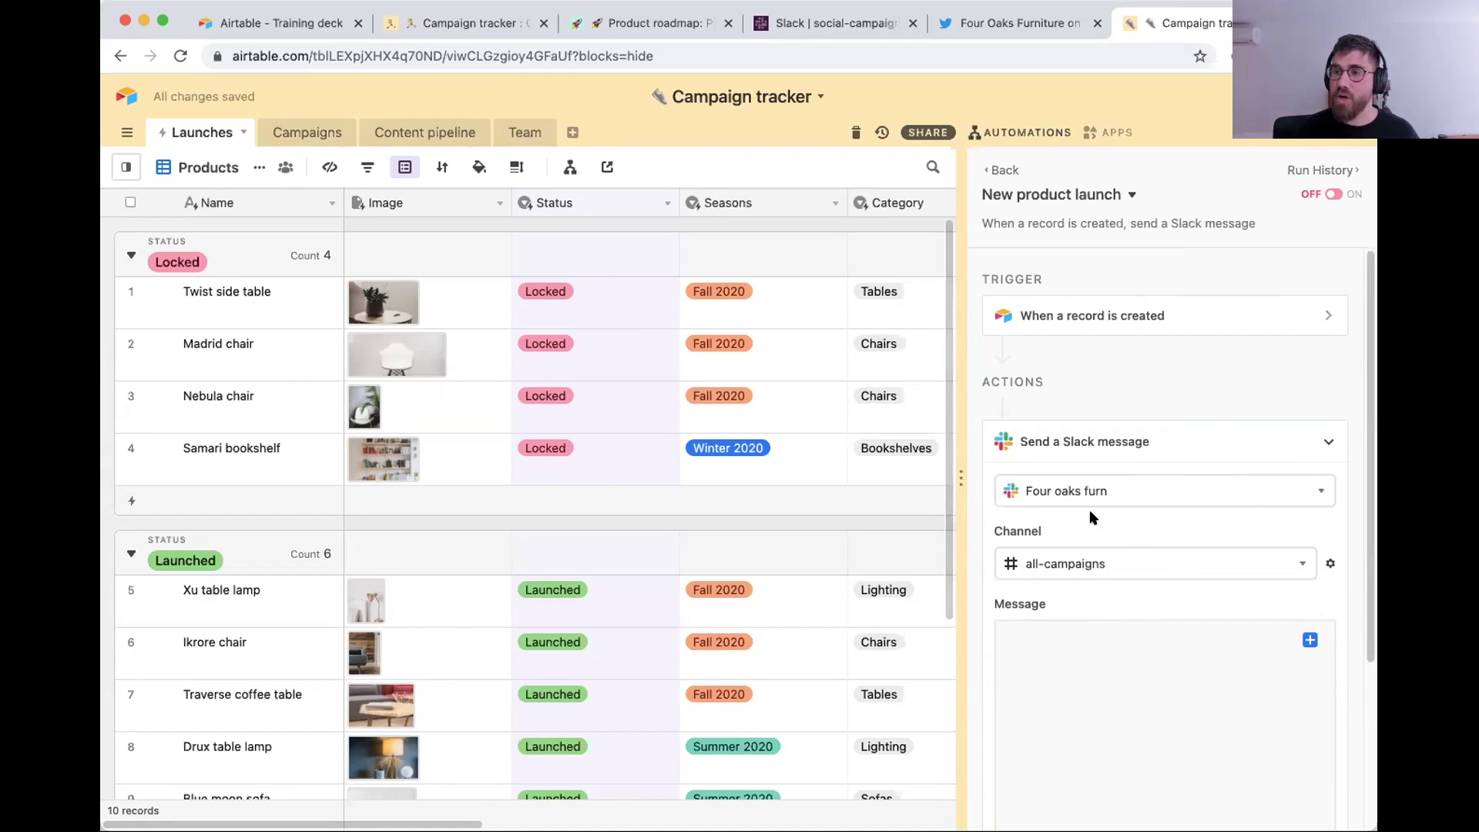
{"action": "scroll", "coordinate": [1089, 510], "scroll_direction": "down", "scroll_amount": 2}
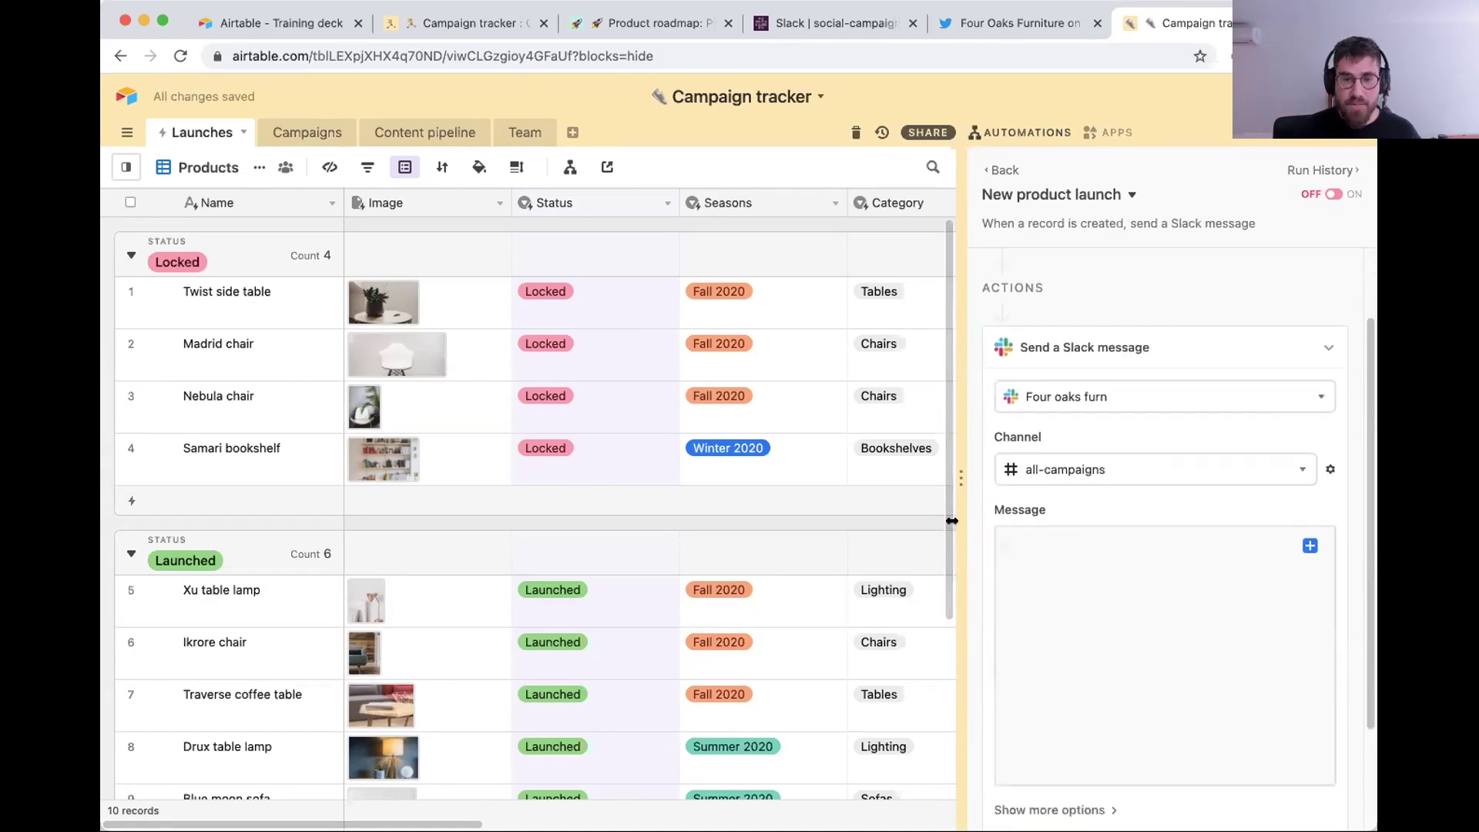
{"action": "left_click_drag", "start_coordinate": [952, 520], "coordinate": [929, 521]}
{"action": "left_click", "coordinate": [1014, 552]}
Write 'A new product is locked! It's called' in the Slack message.
{"action": "type", "text": "A "}
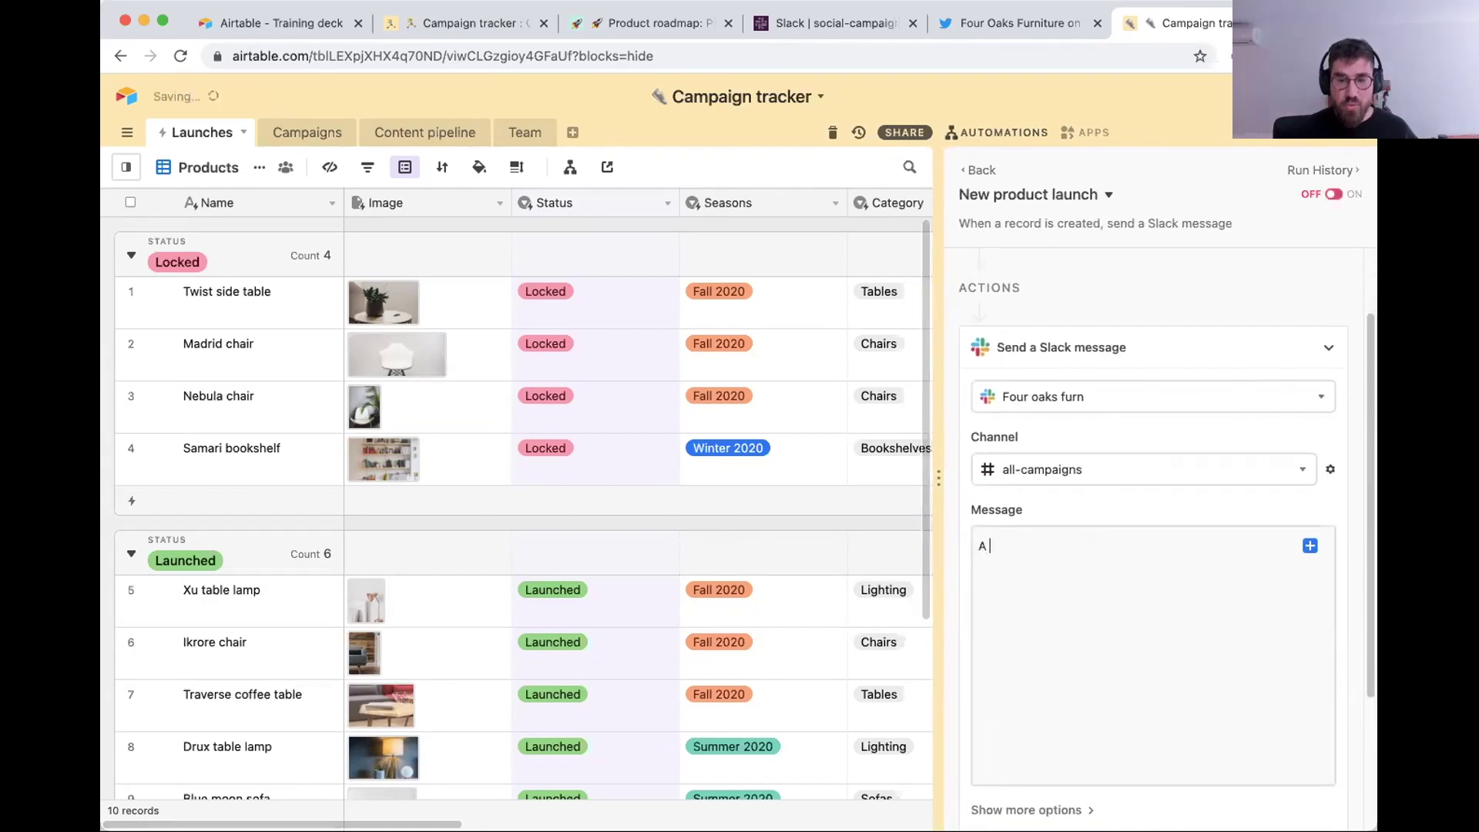
{"action": "type", "text": "new product is locked!"}
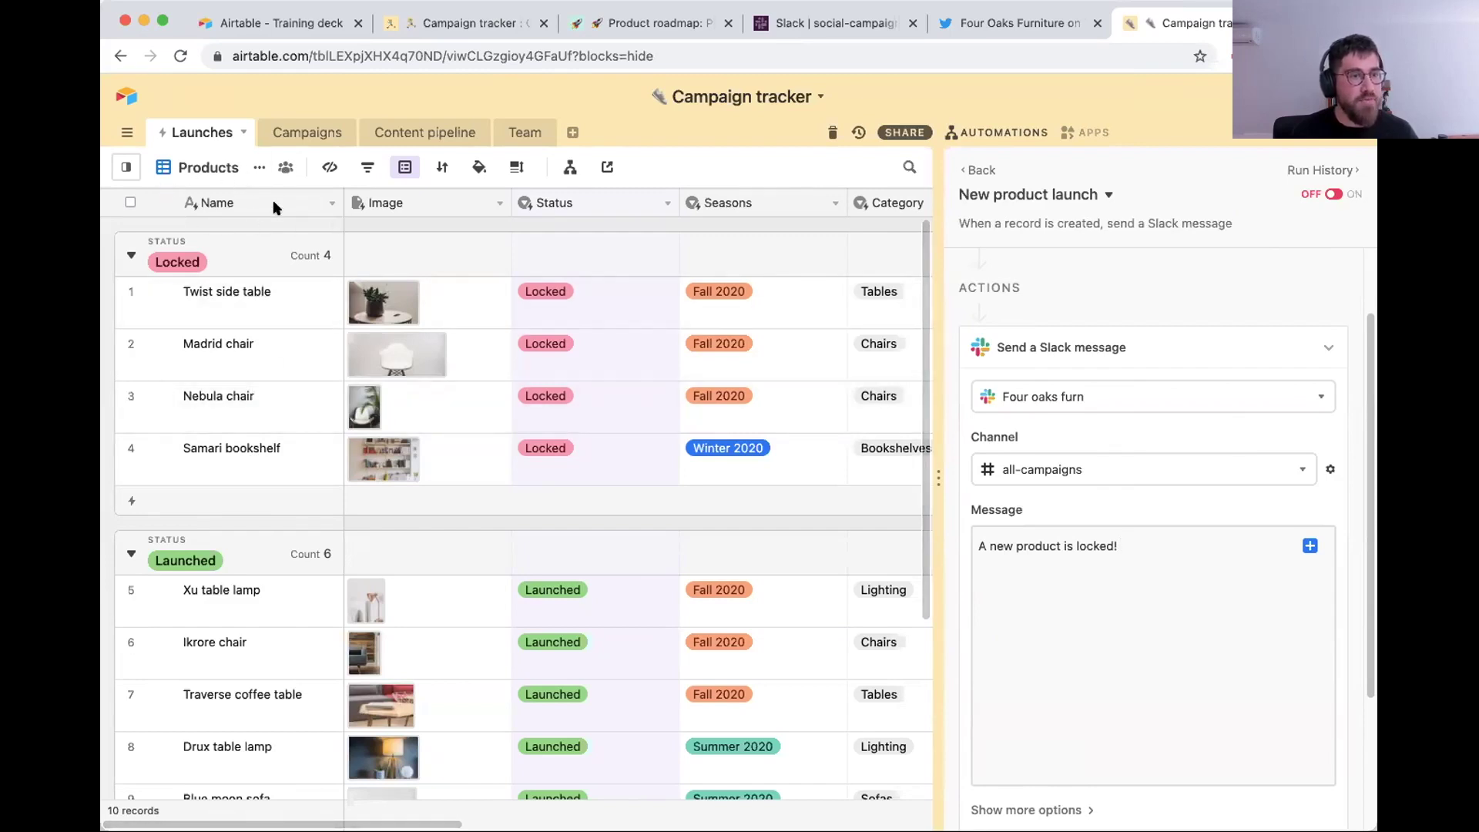
{"action": "left_click", "coordinate": [1142, 547]}
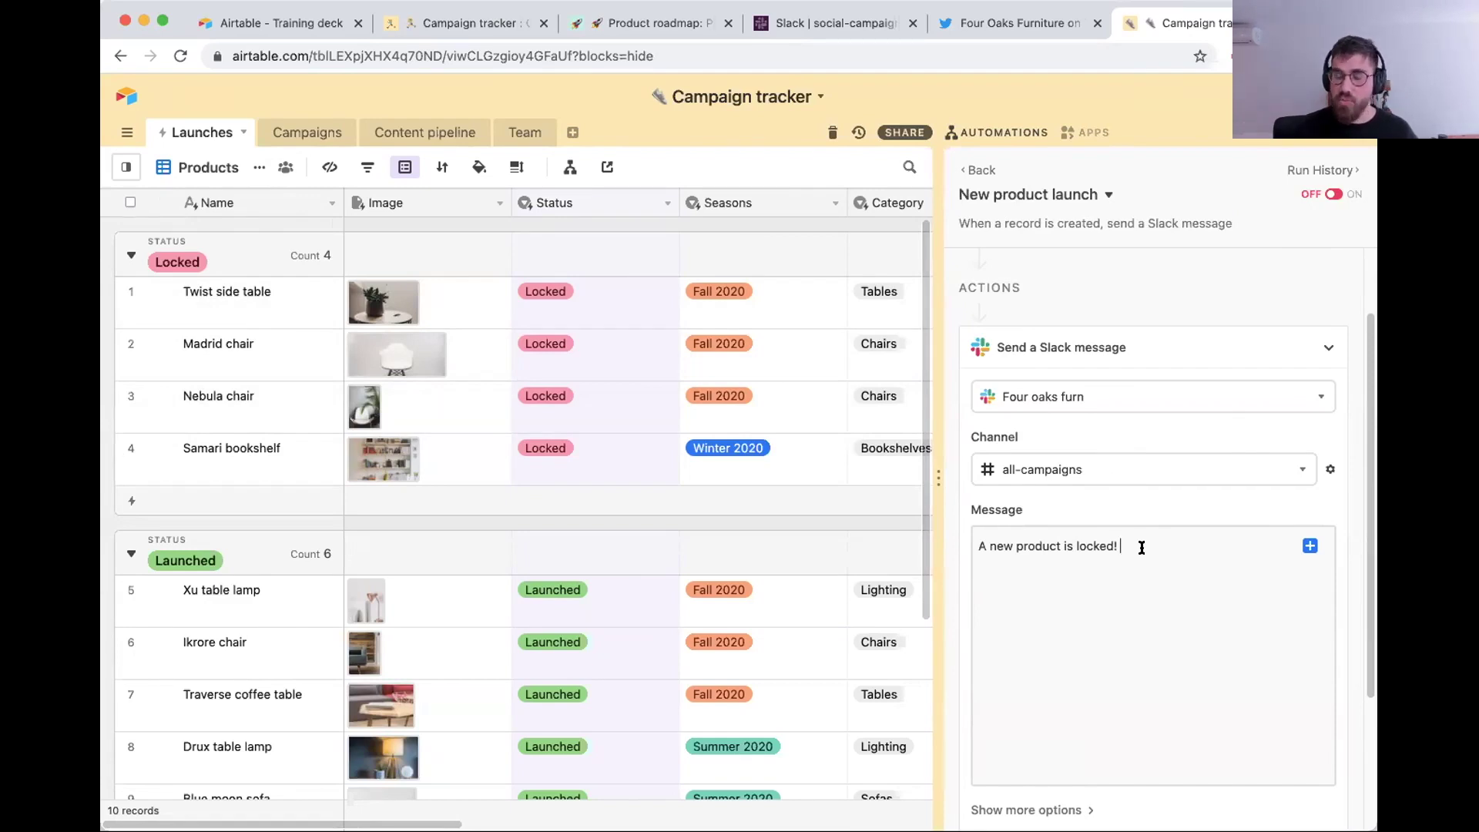
{"action": "type", "text": "It's called"}
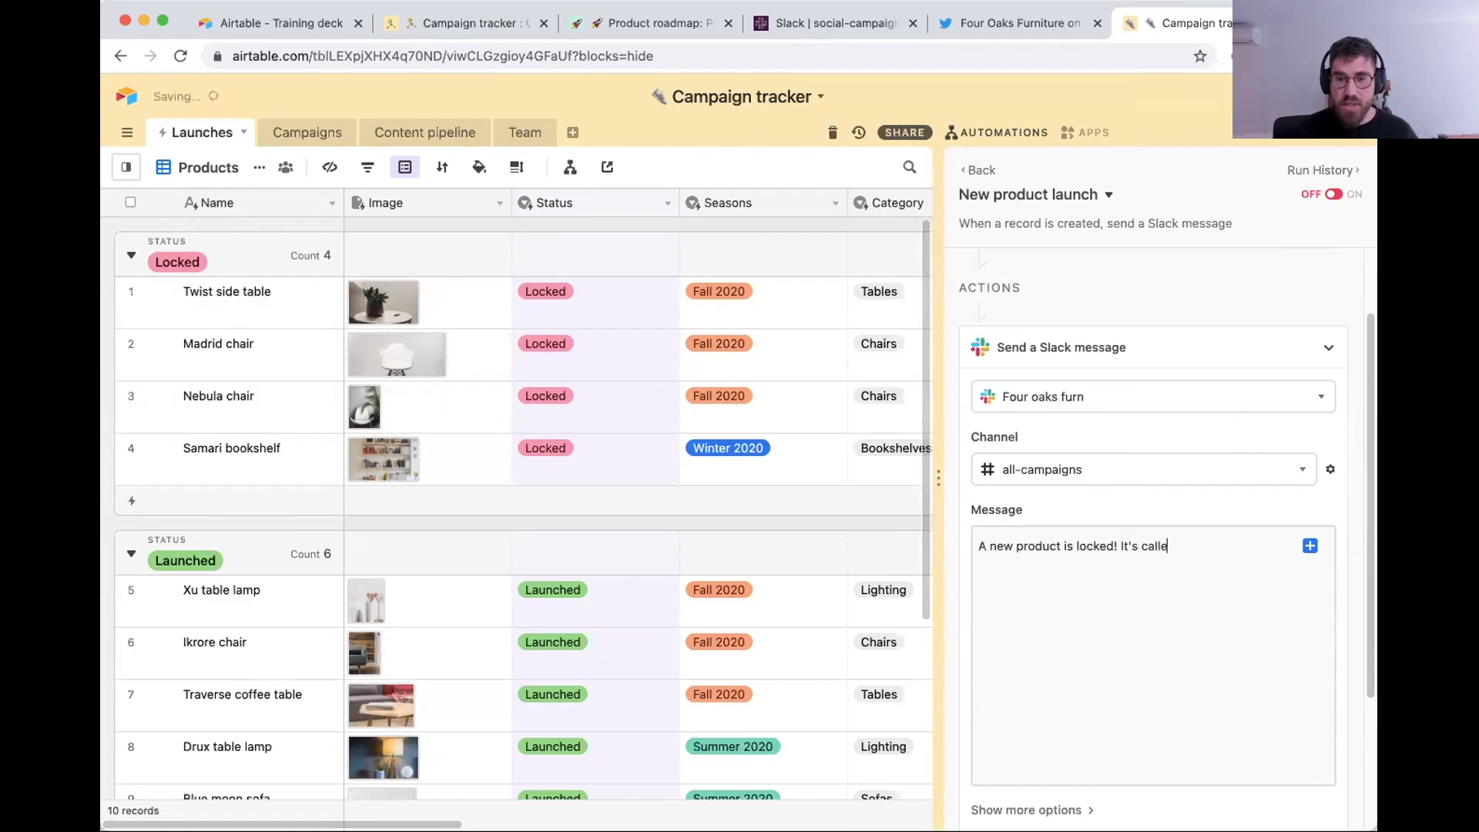
Choose the triggering record's Name property to insert into the message.
{"action": "left_click", "coordinate": [1310, 546]}
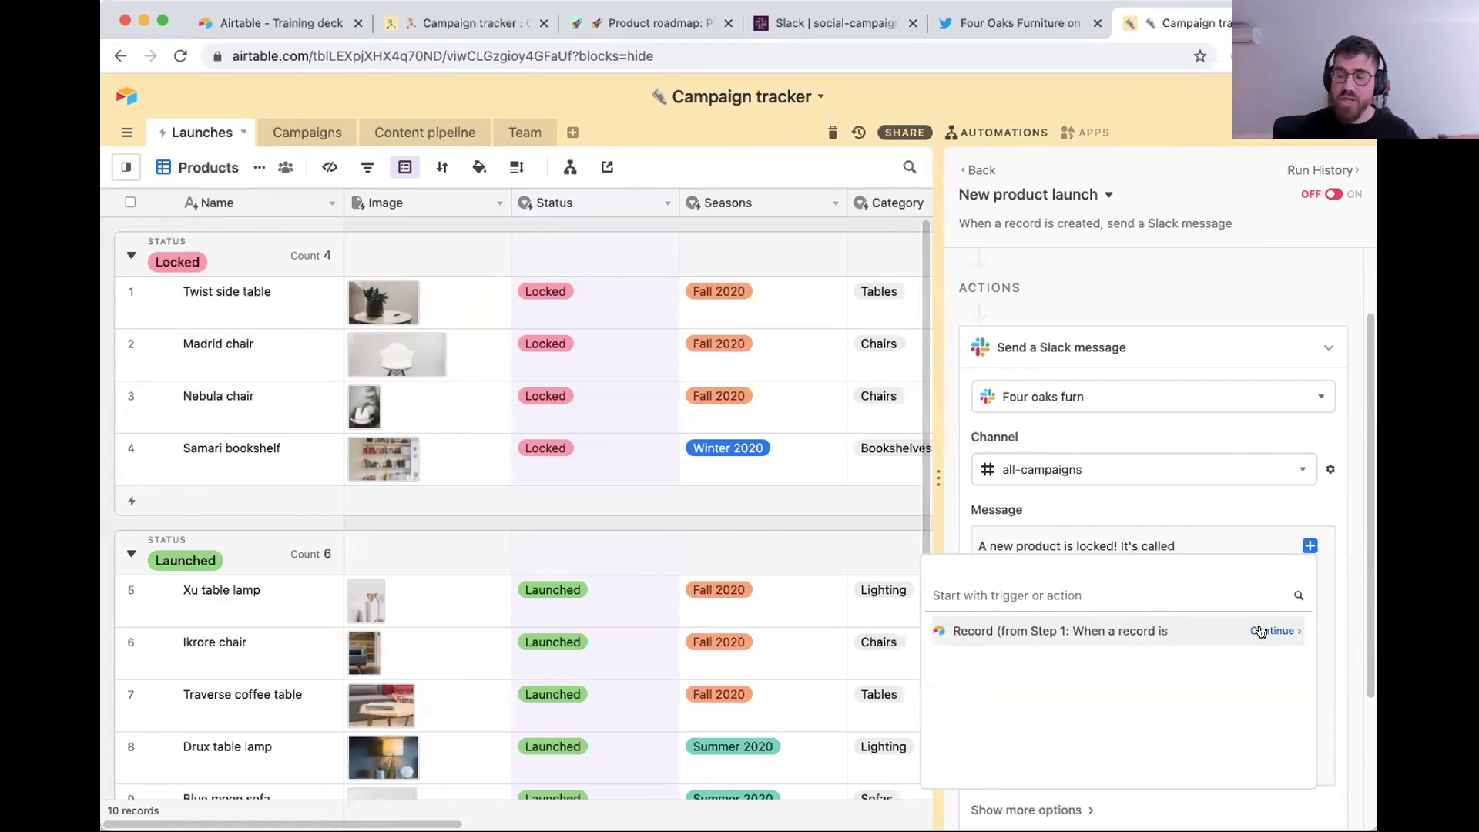
{"action": "left_click", "coordinate": [1260, 632]}
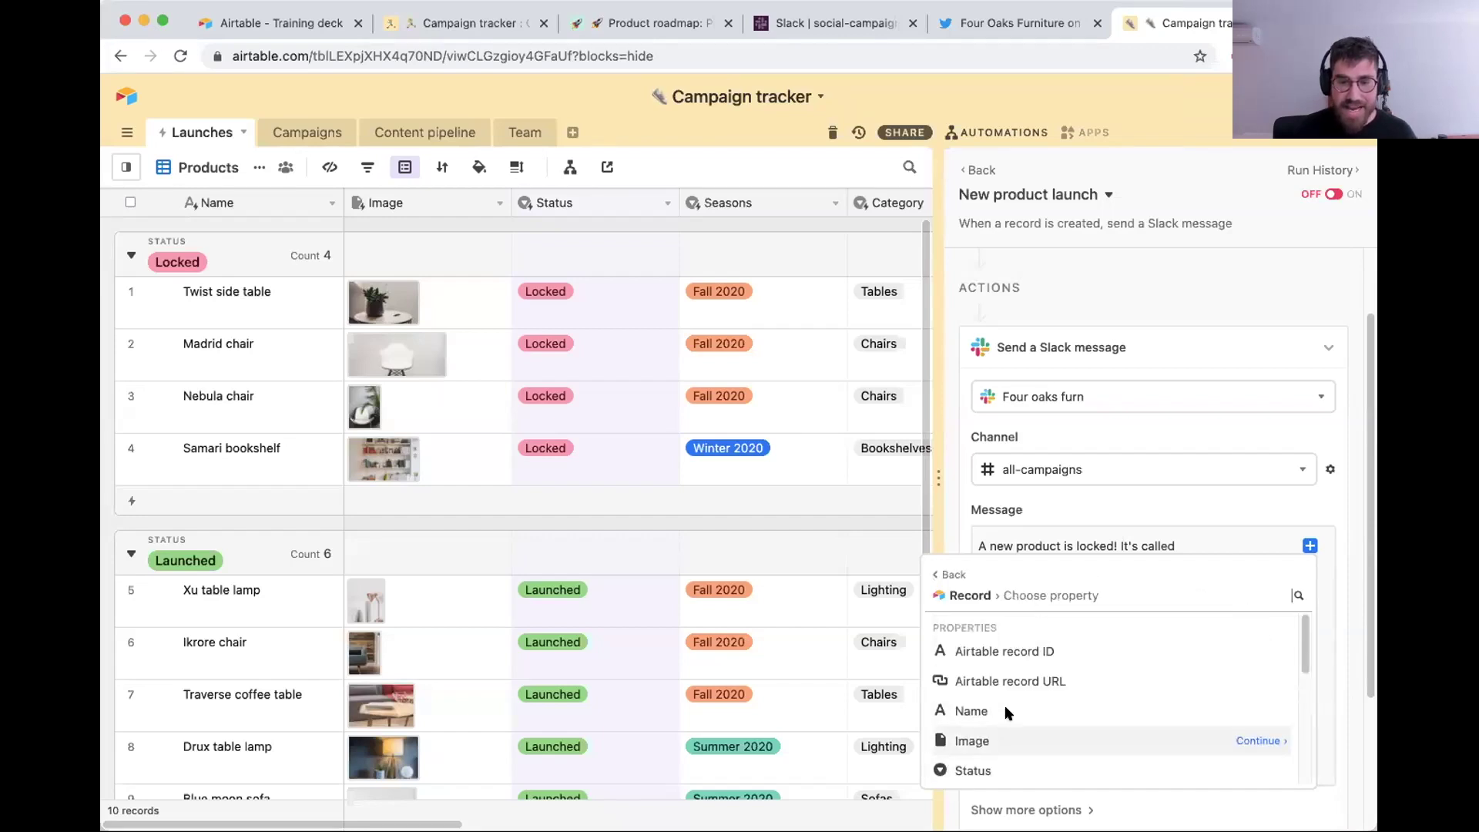
{"action": "scroll", "coordinate": [1006, 712], "scroll_direction": "down", "scroll_amount": 1}
{"action": "scroll", "coordinate": [1002, 693], "scroll_direction": "down", "scroll_amount": 1}
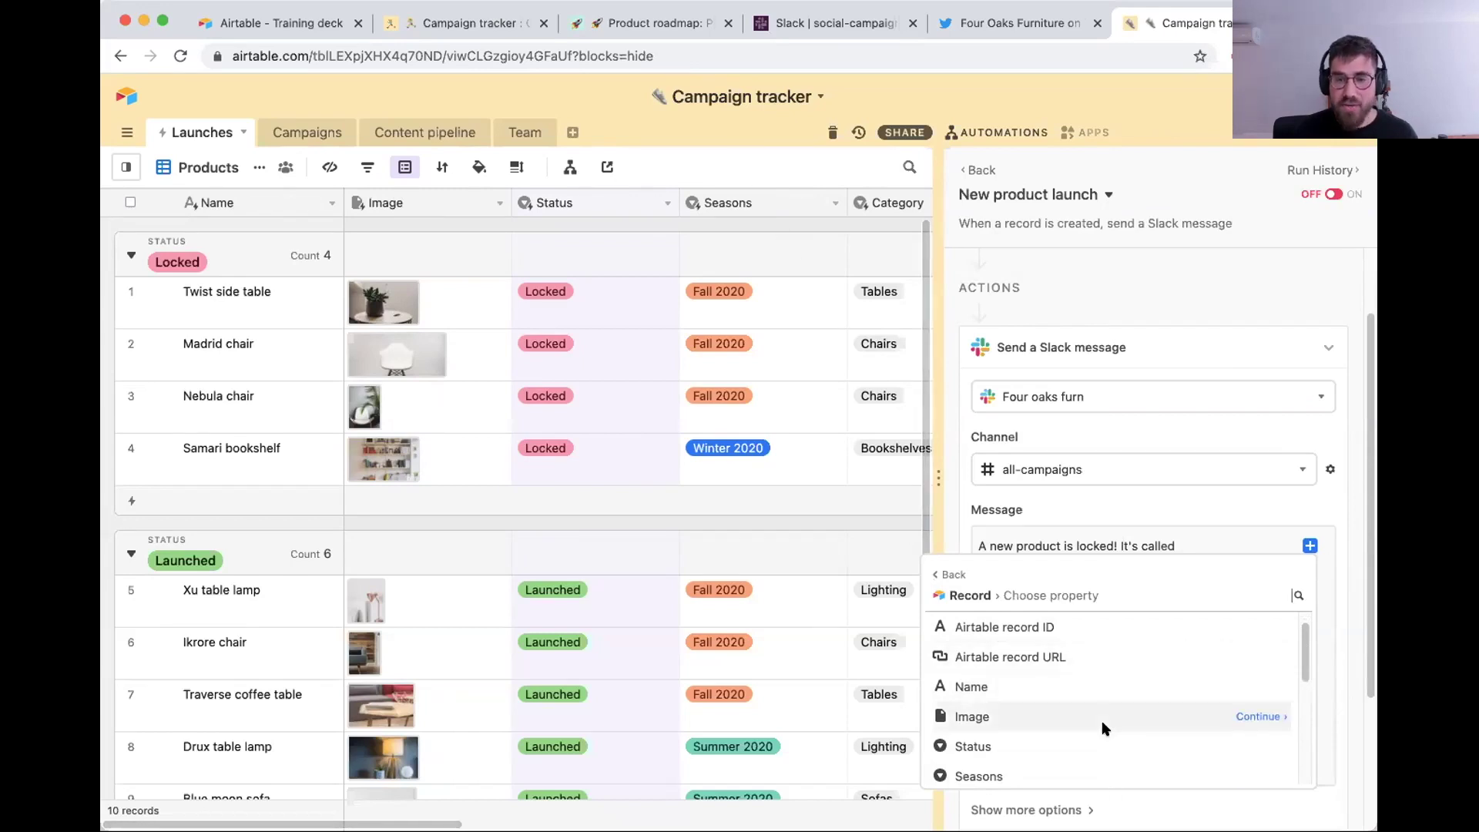
{"action": "mouse_move", "coordinate": [1082, 675]}
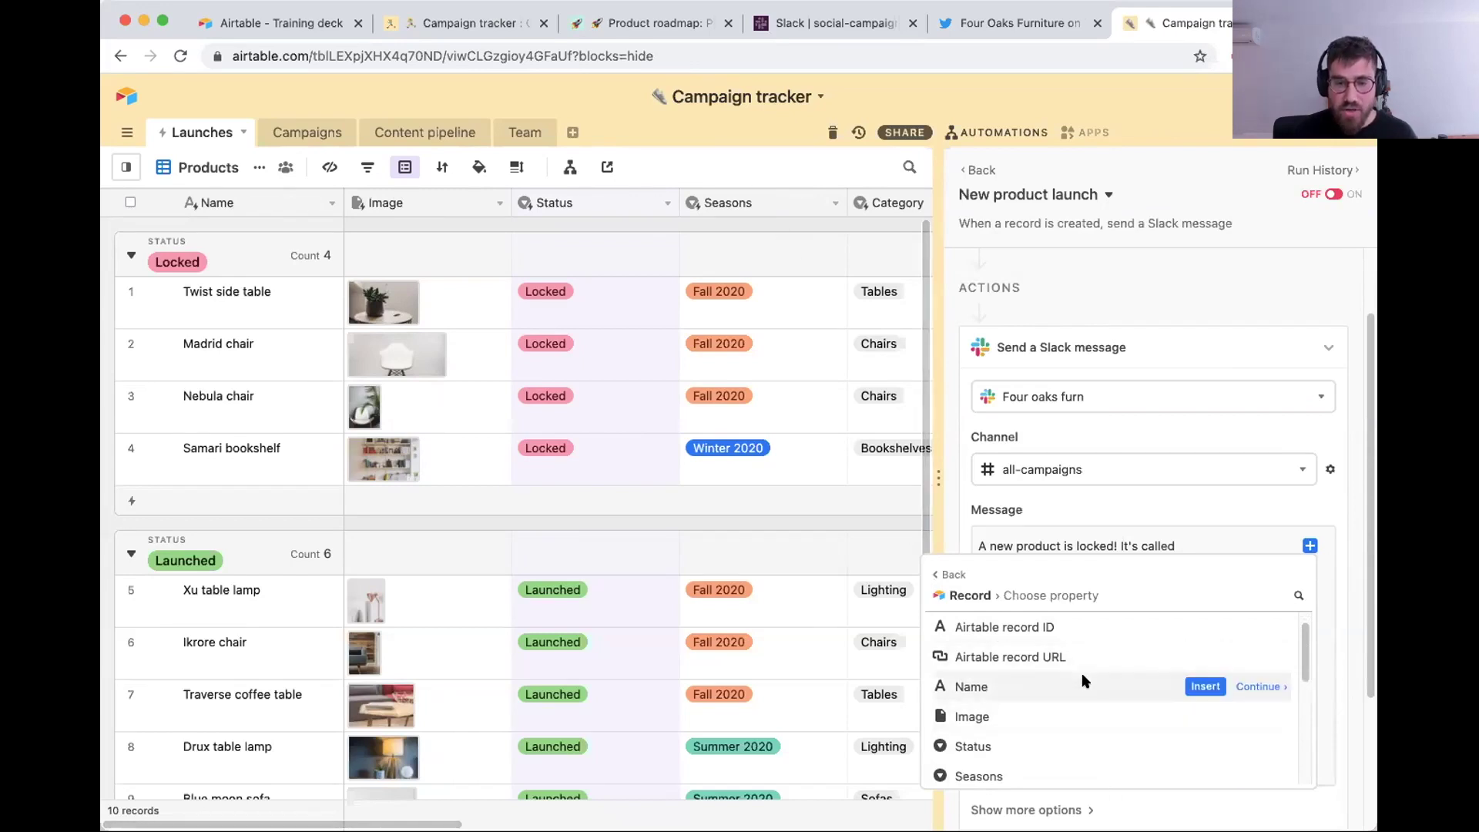
Insert the record Name, end the sentence with a period, and add a 'More information:' line.
{"action": "left_click", "coordinate": [1207, 686]}
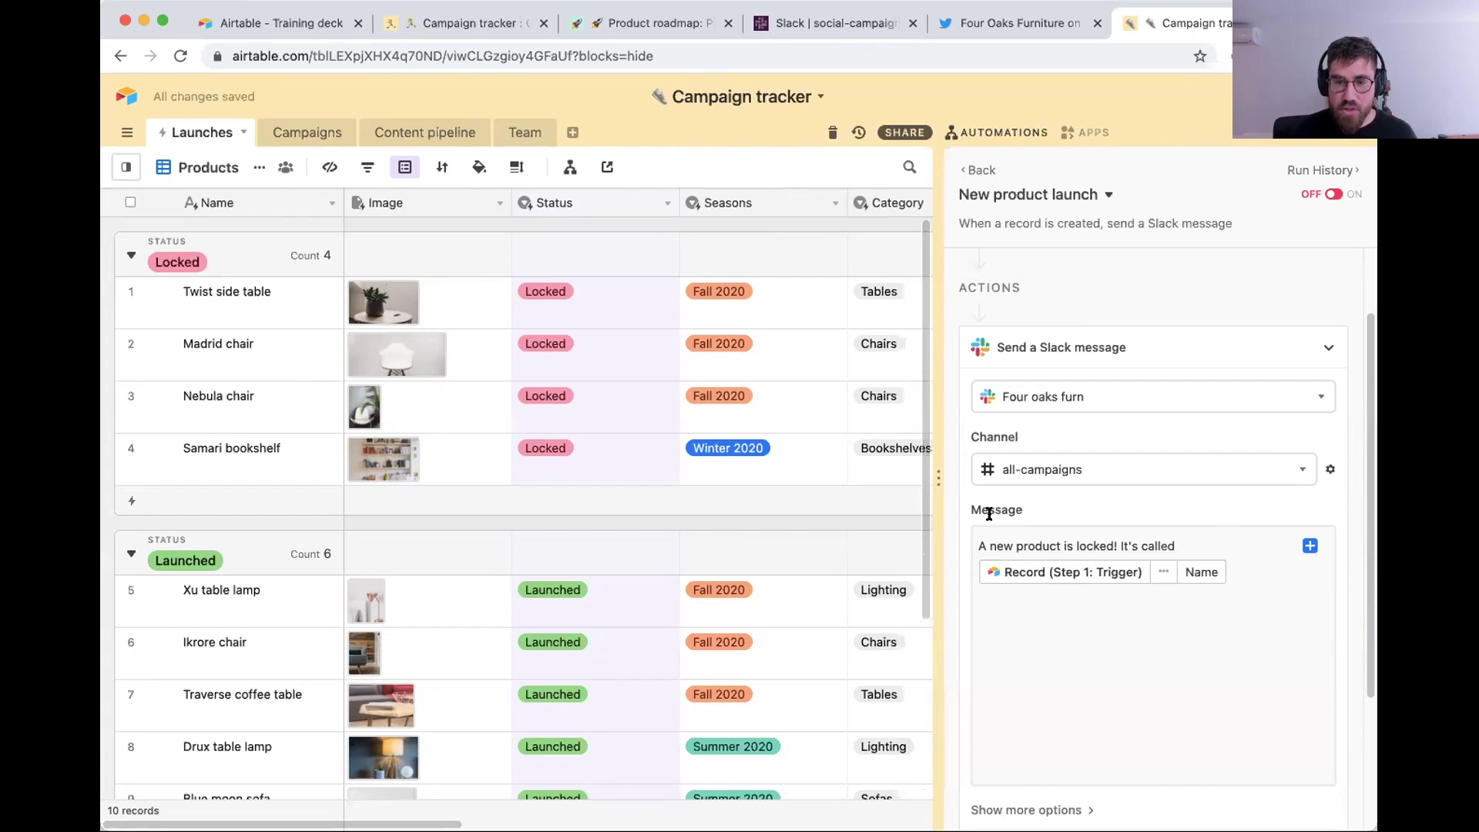
{"action": "left_click", "coordinate": [1285, 567]}
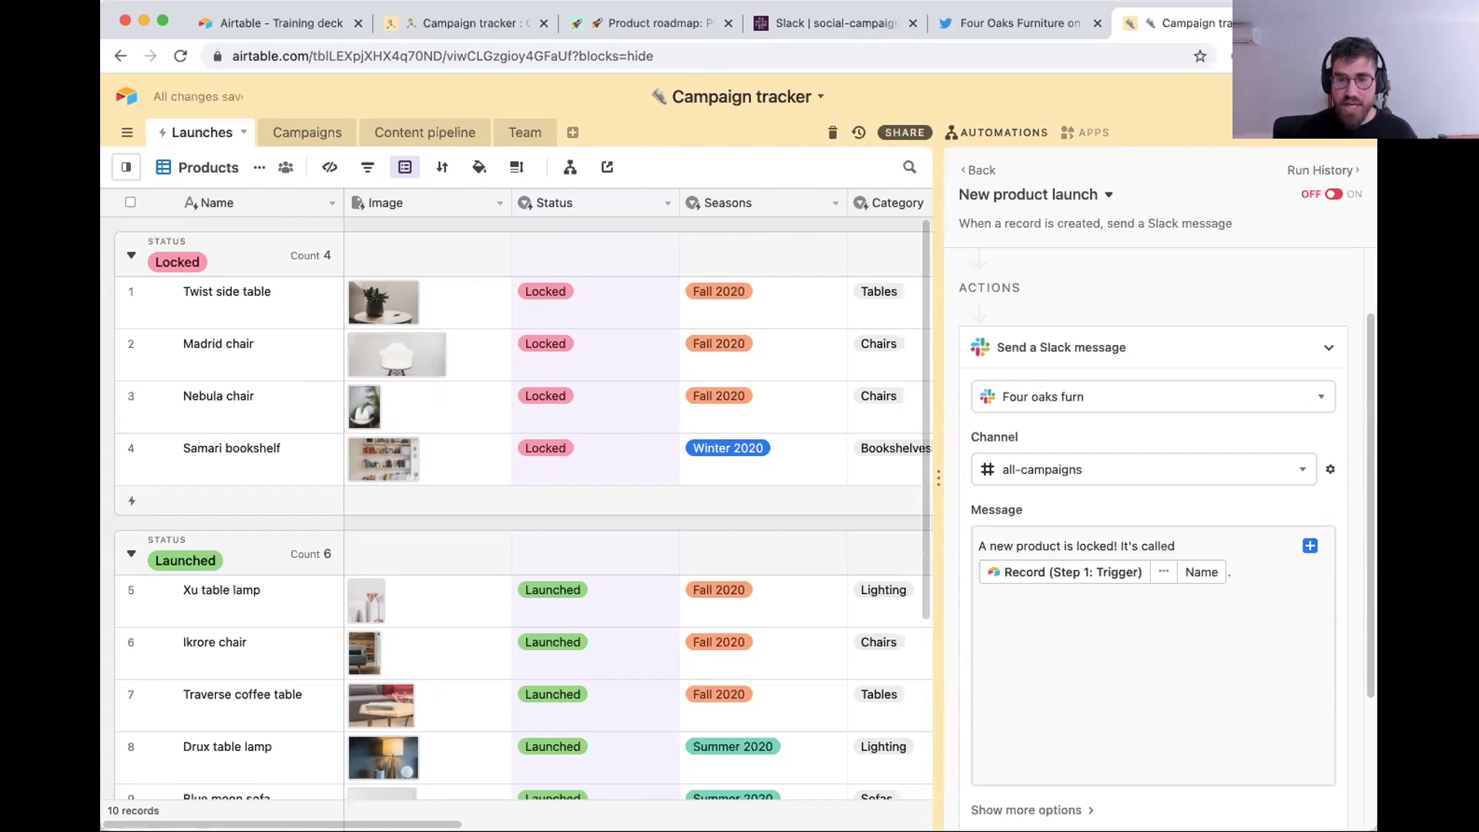
{"action": "type", "text": "."}
{"action": "key", "text": "Return"}
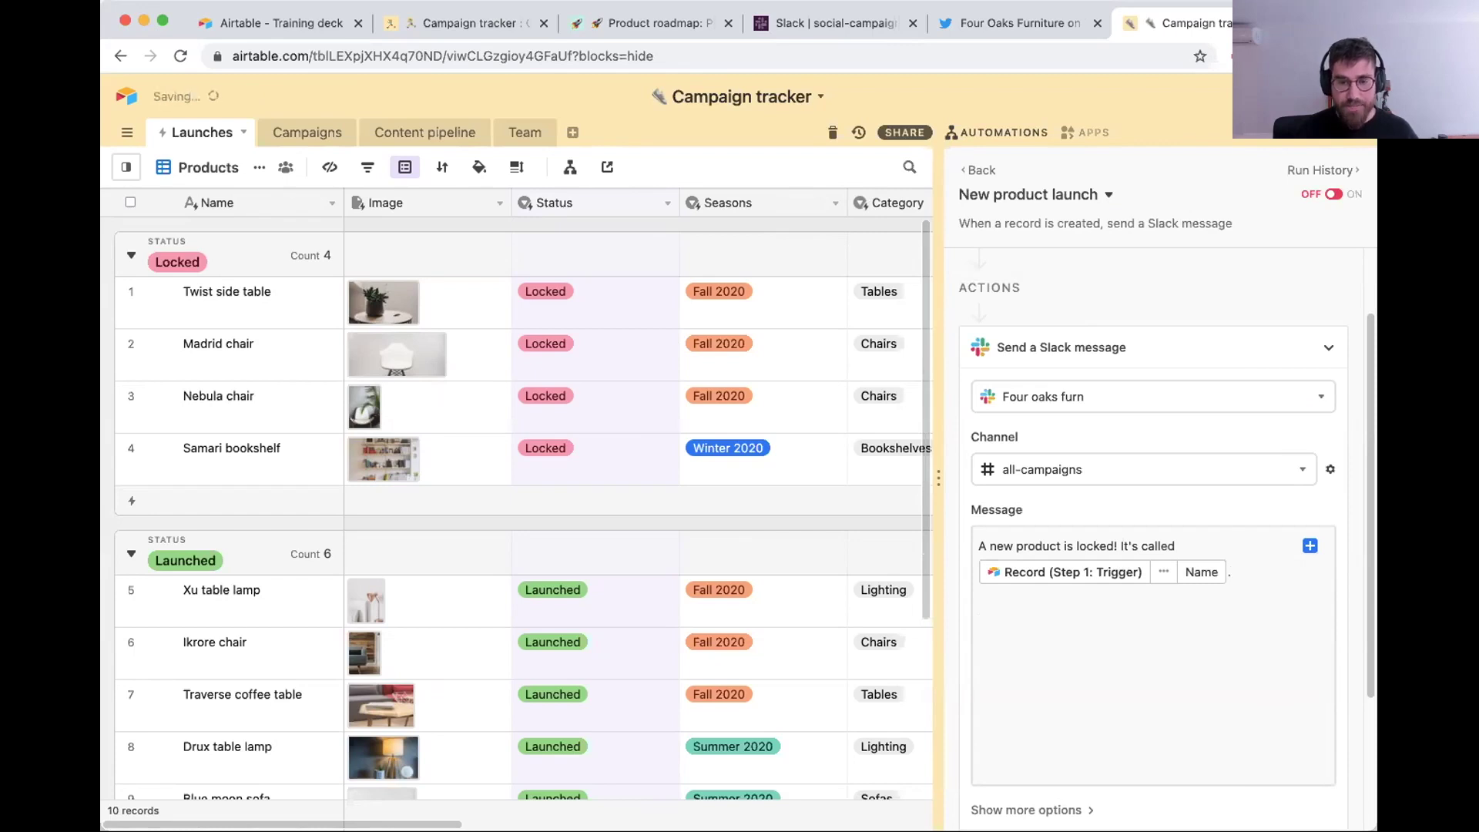
{"action": "type", "text": "More informat"}
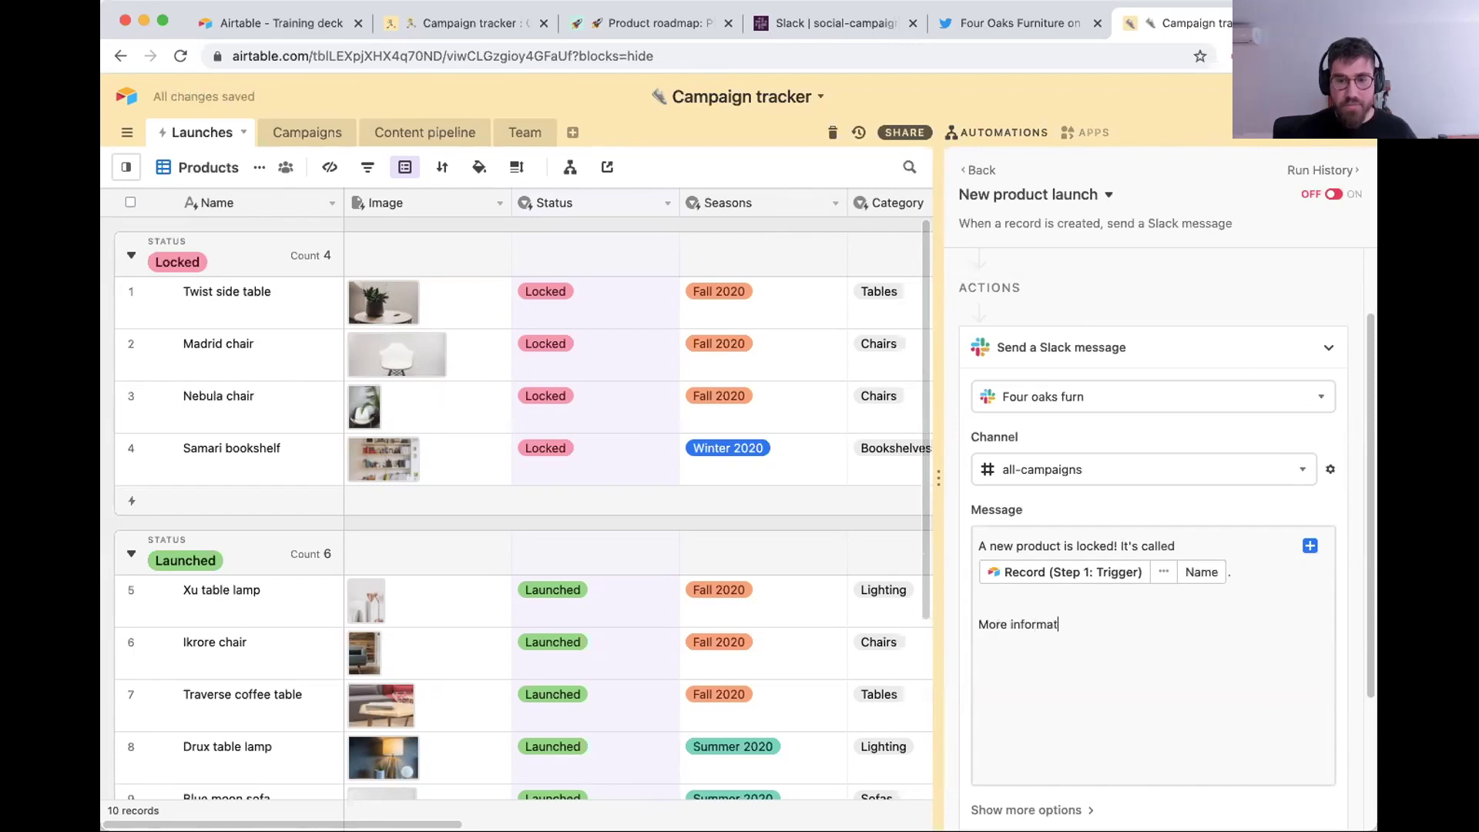
{"action": "type", "text": "ion:"}
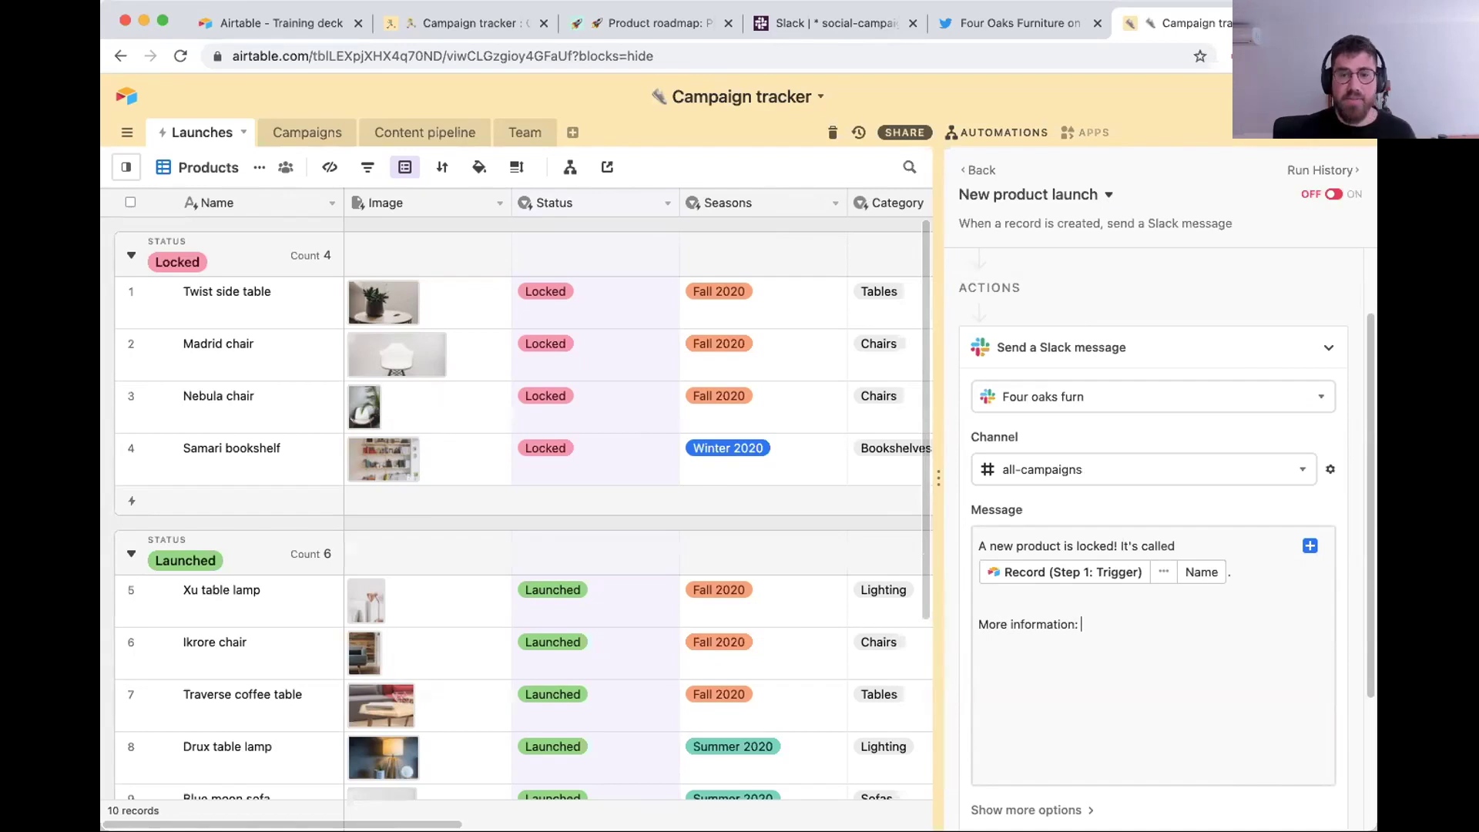
Insert the triggering record's Airtable record URL after 'More information:'.
{"action": "left_click", "coordinate": [1308, 548]}
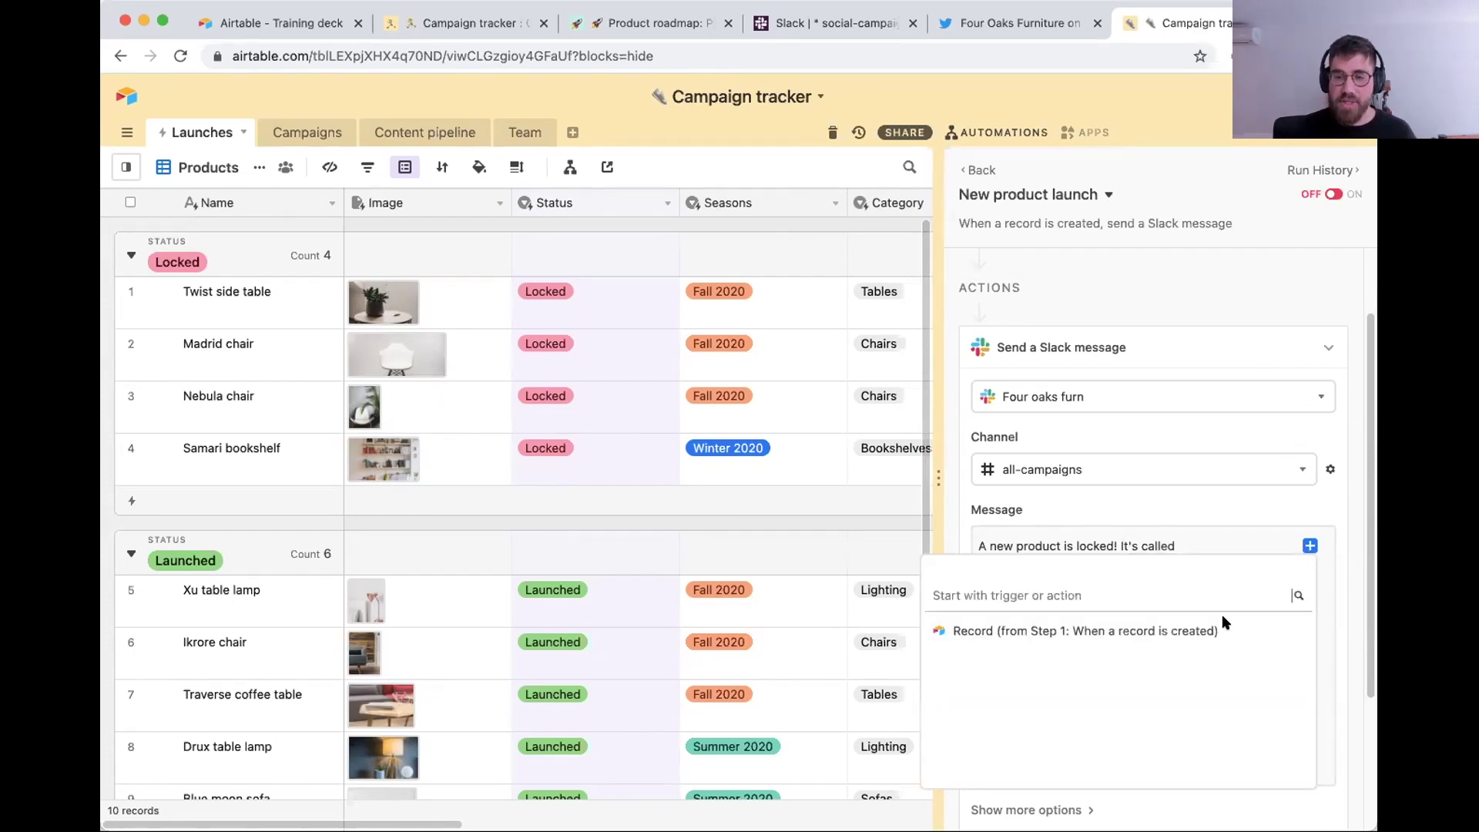
{"action": "mouse_move", "coordinate": [1229, 620]}
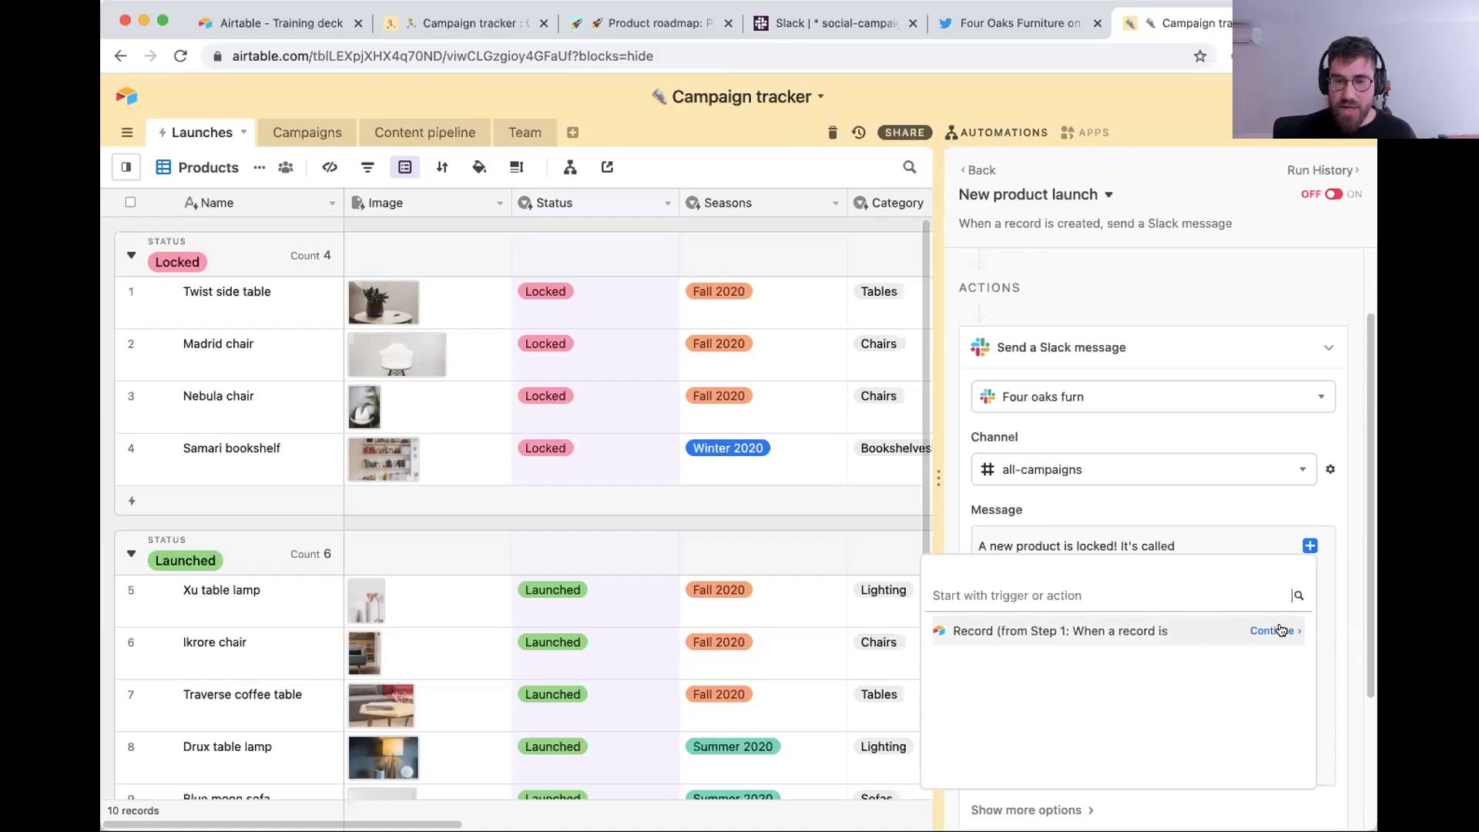
{"action": "left_click", "coordinate": [1281, 631]}
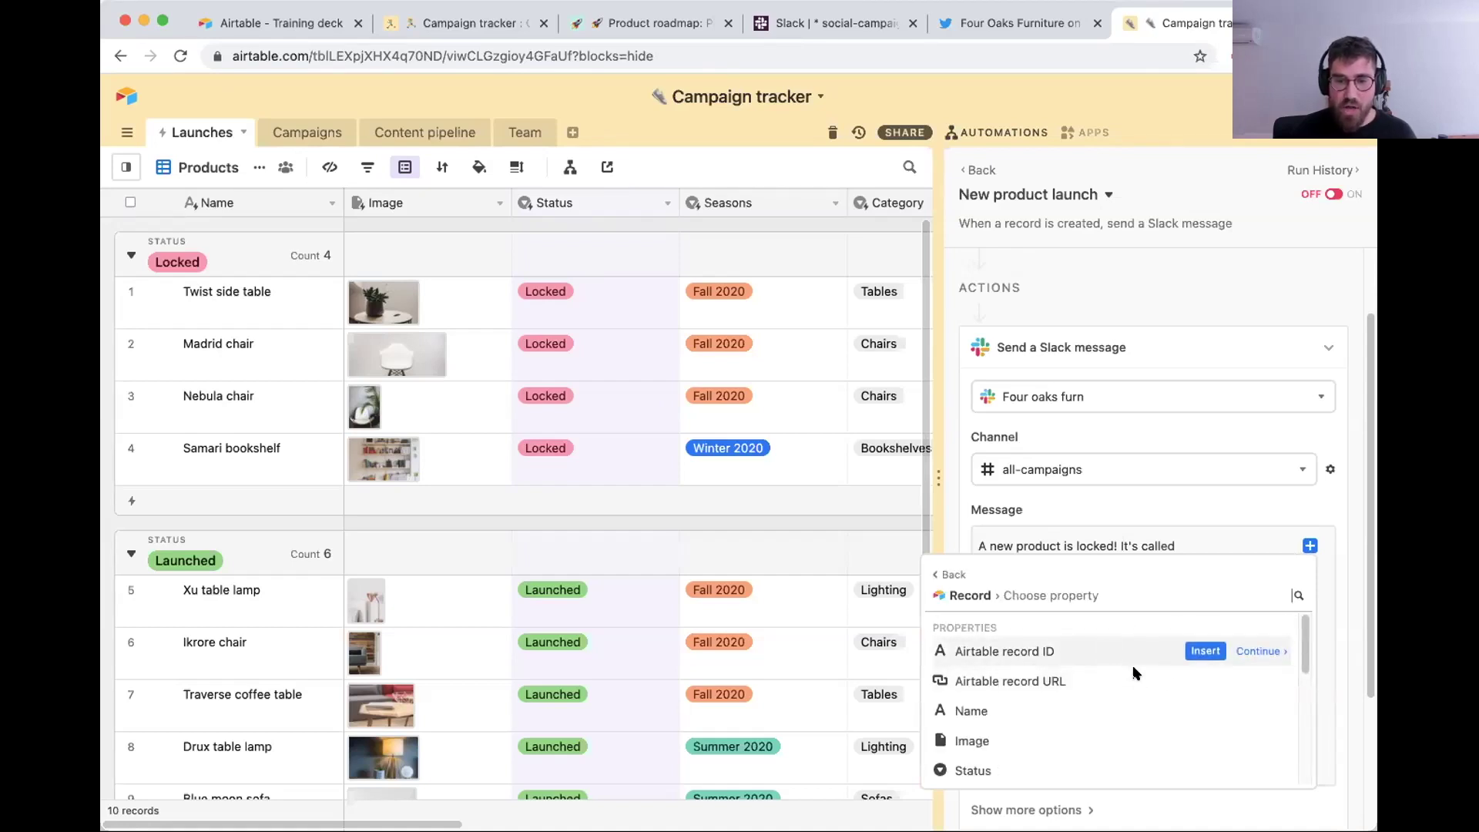
{"action": "left_click", "coordinate": [1206, 681]}
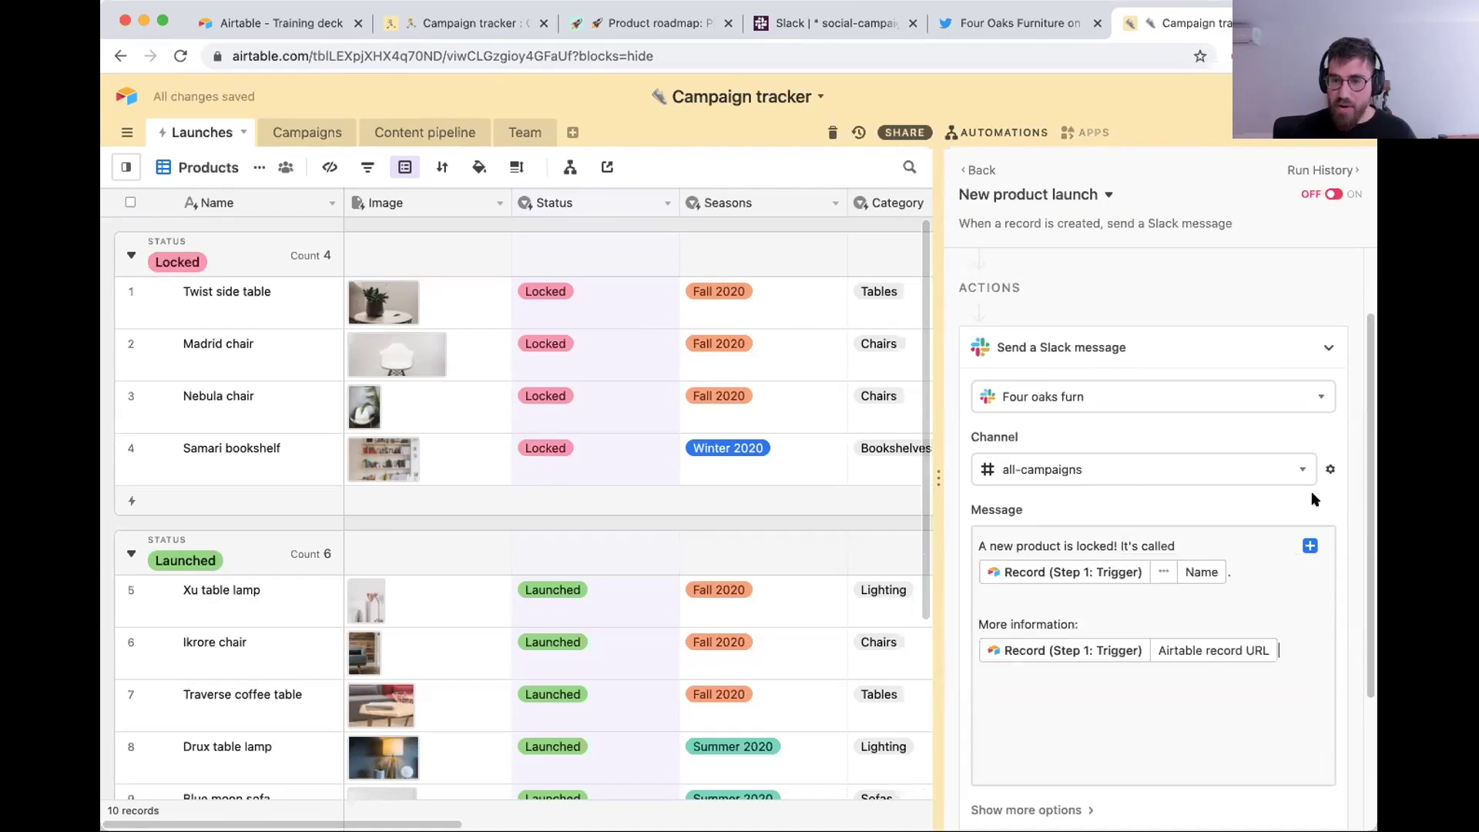
{"action": "scroll", "coordinate": [1312, 493], "scroll_direction": "down", "scroll_amount": 3}
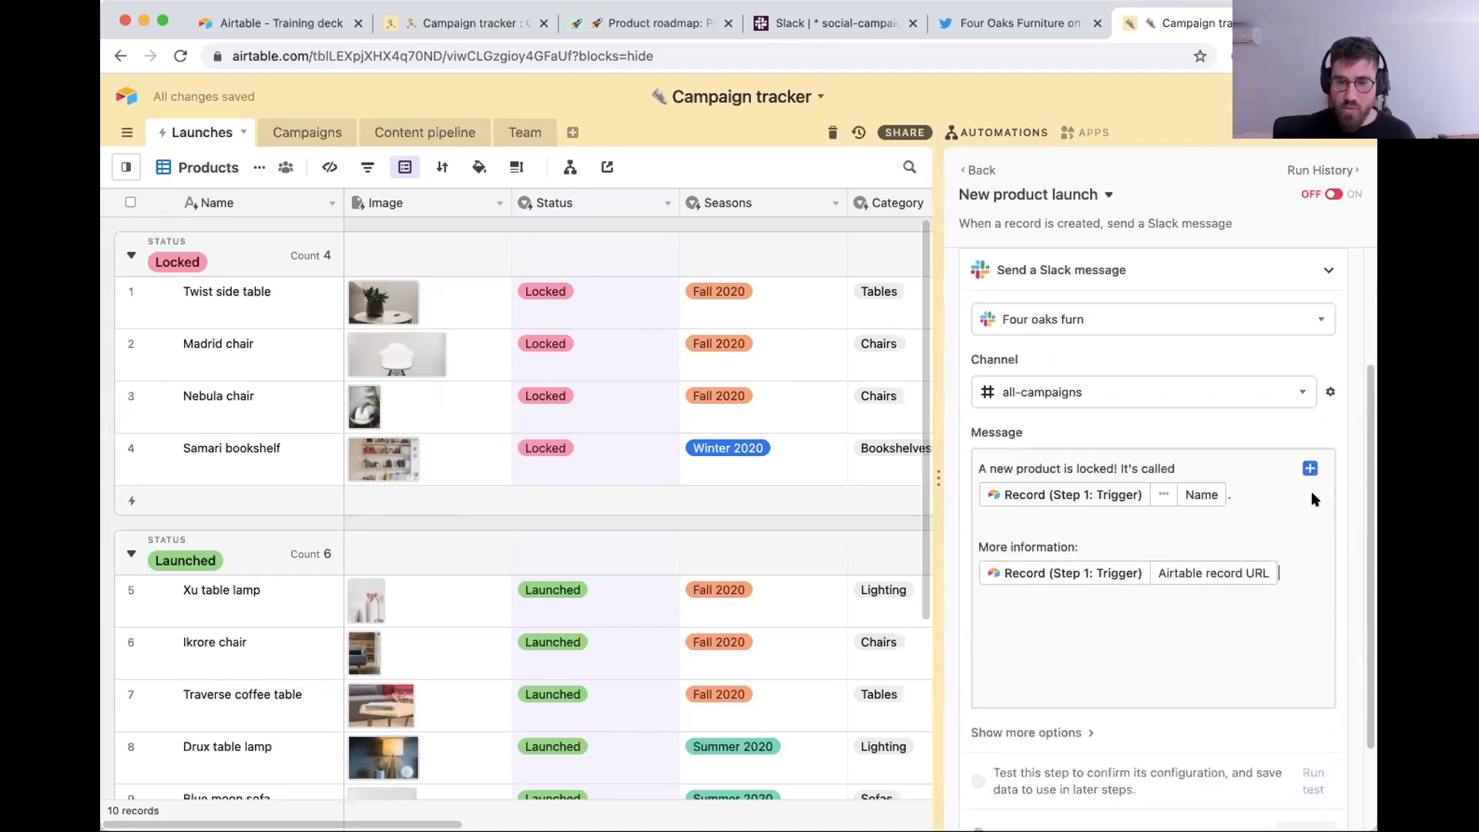
Finish the Slack message step and turn the New product launch automation on.
{"action": "left_click", "coordinate": [1308, 721]}
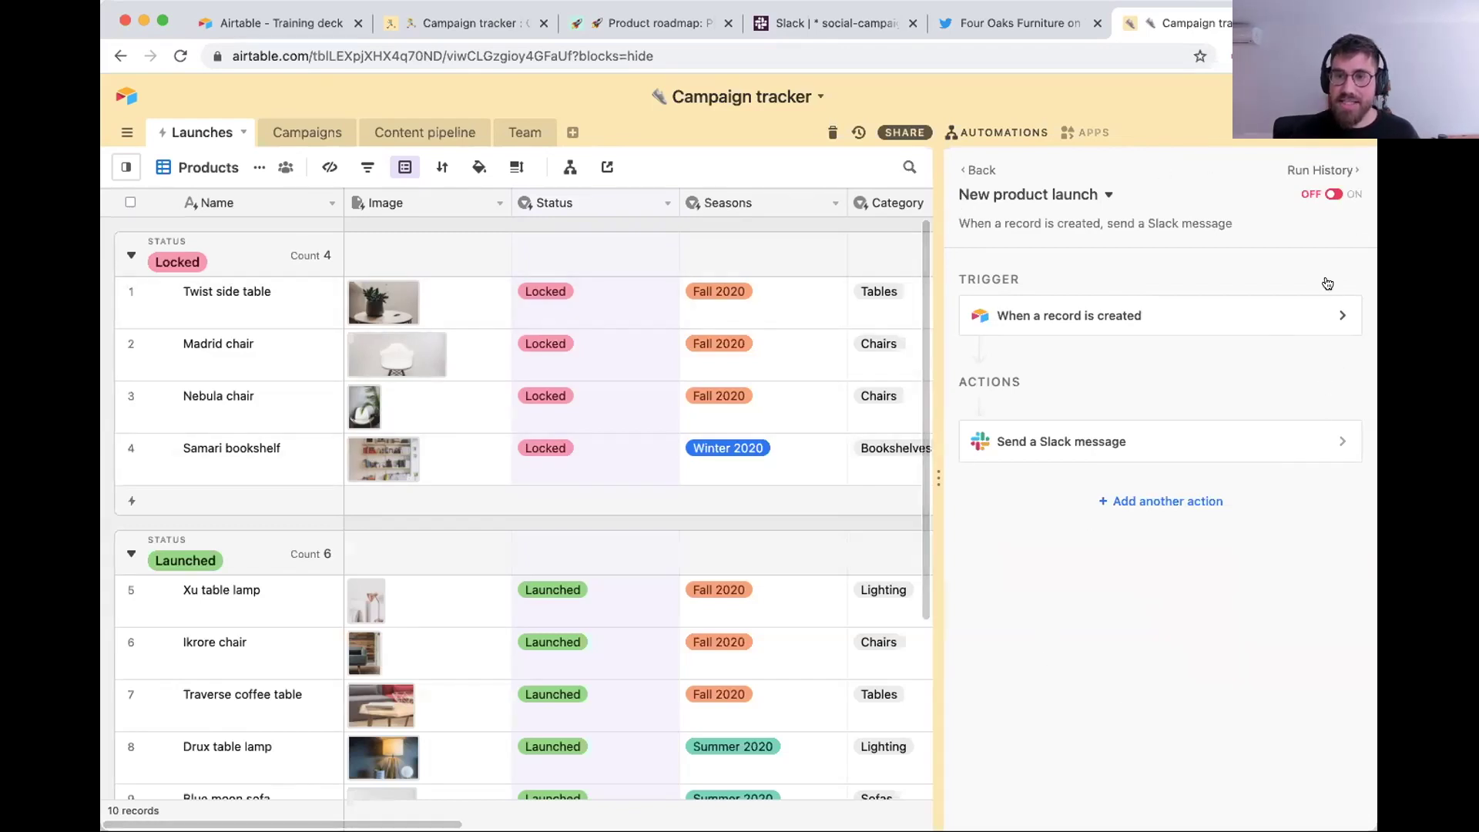
{"action": "left_click", "coordinate": [1334, 196]}
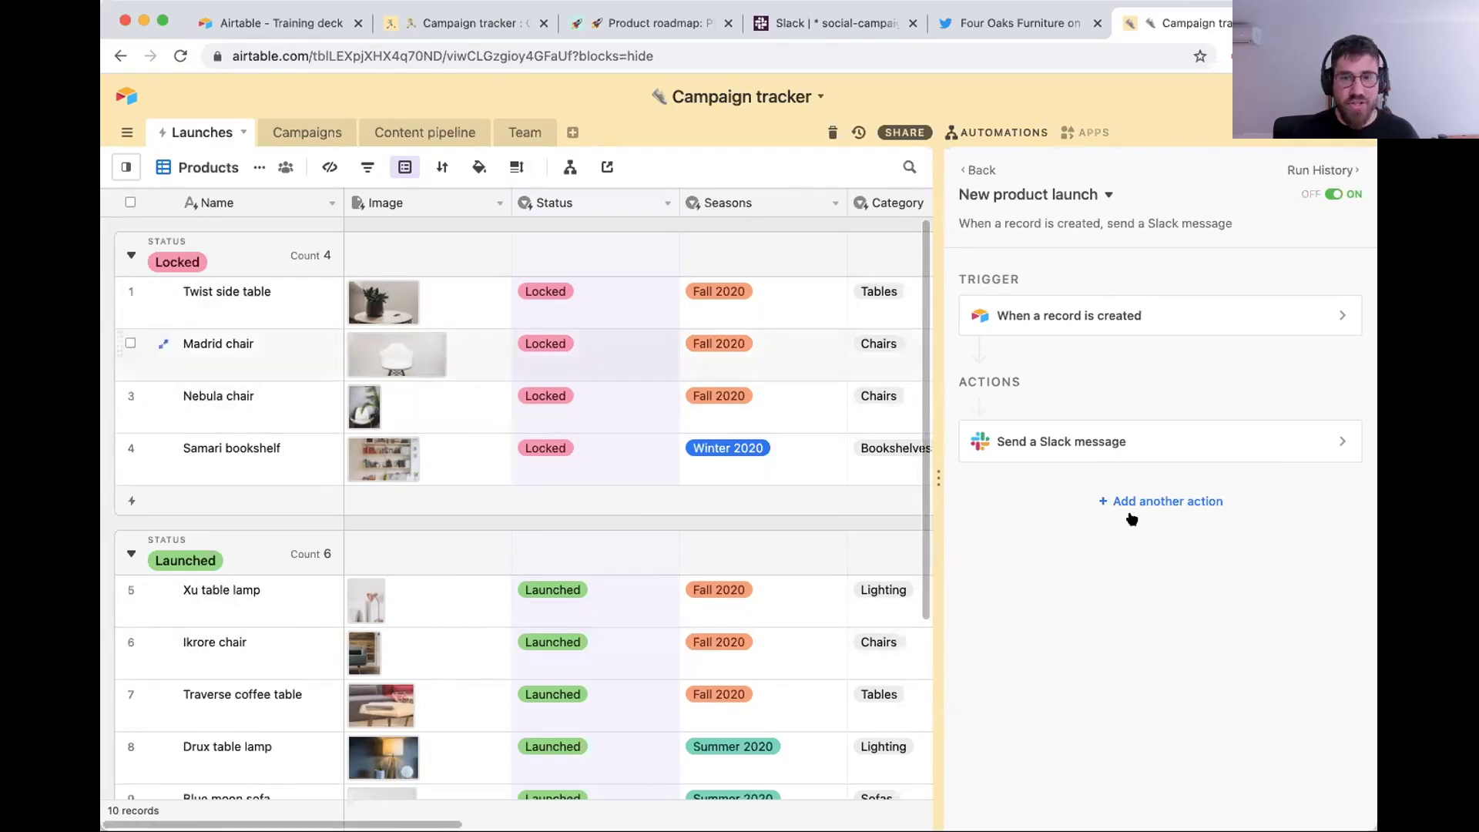
Confirm the New product launch automation is now switched ON.
{"action": "mouse_move", "coordinate": [1205, 406]}
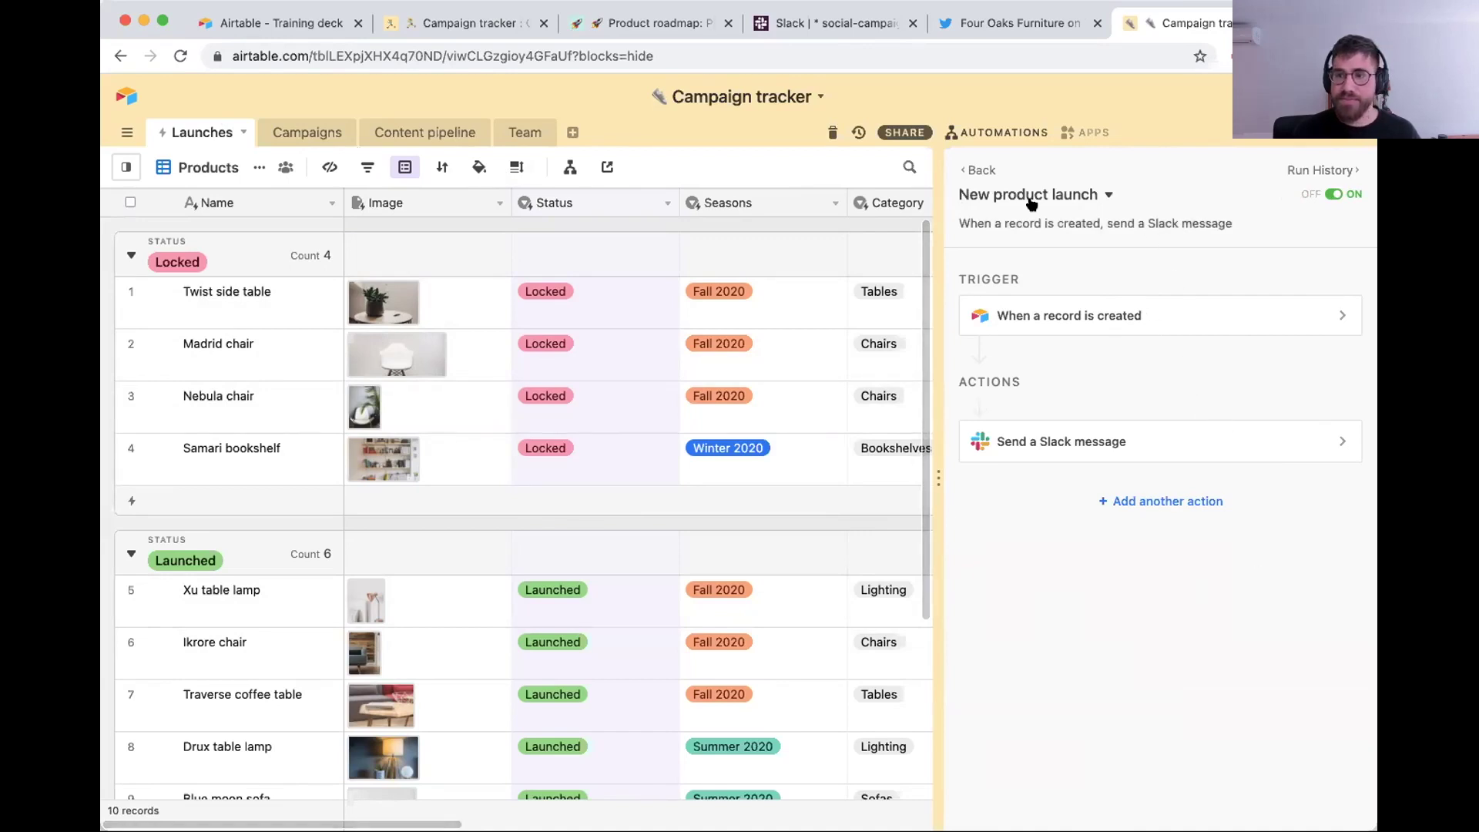
In Product roadmap, give Dita side table a 4/22/2021 launch date and drag it into Locked.
{"action": "left_click", "coordinate": [644, 27]}
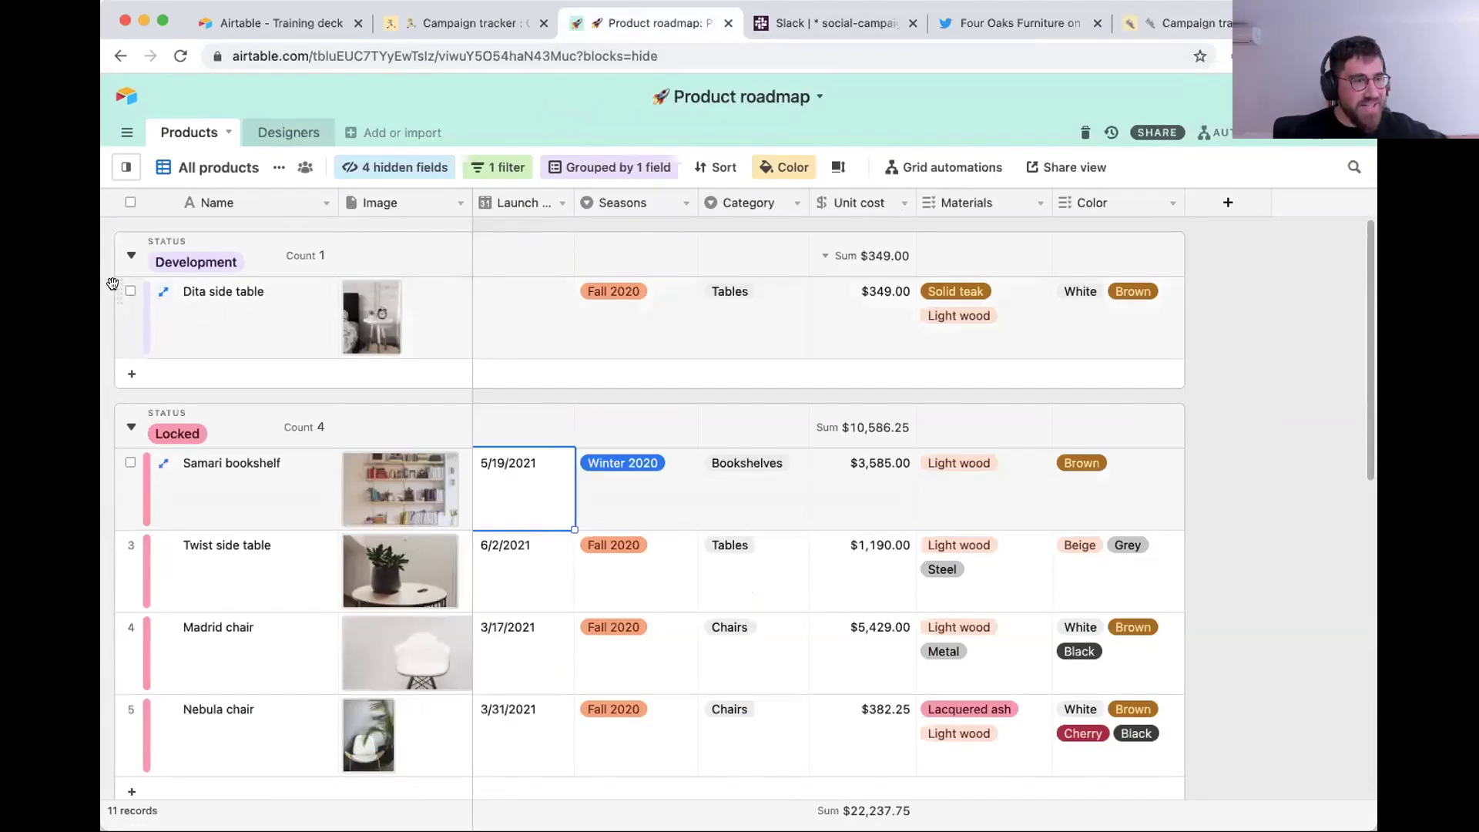
{"action": "double_click", "coordinate": [514, 310]}
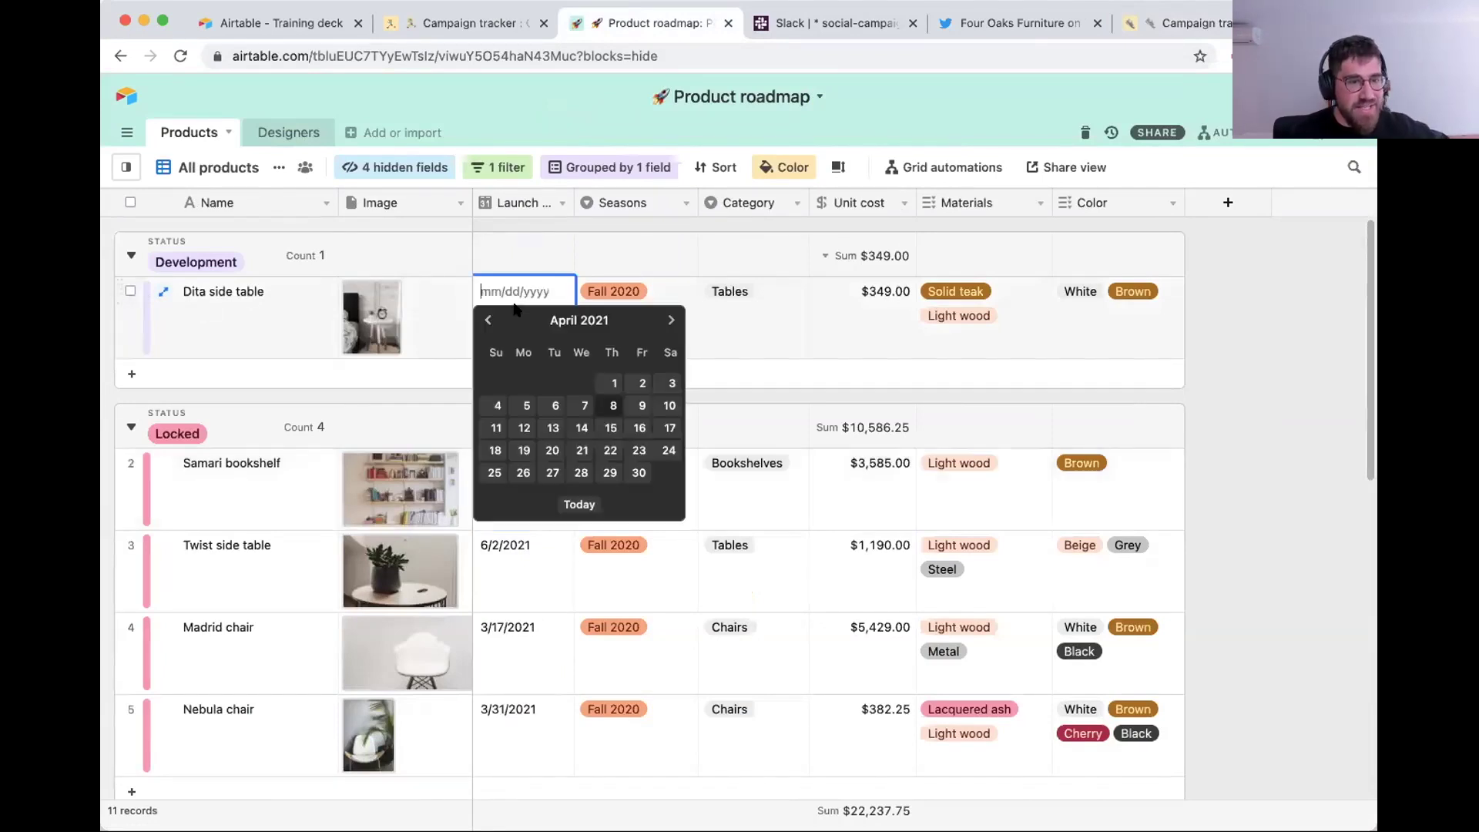
{"action": "left_click", "coordinate": [608, 452]}
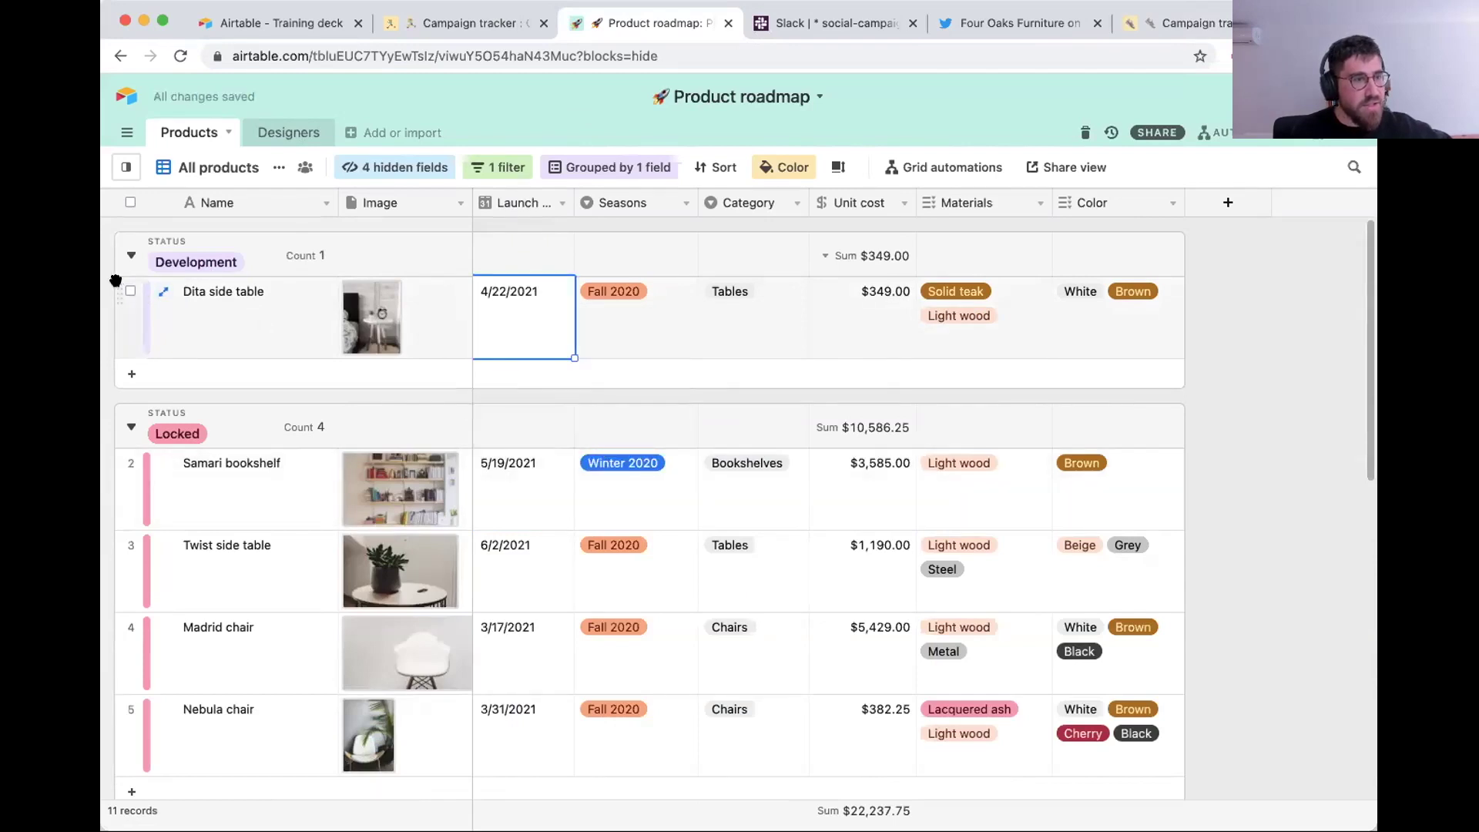
{"action": "left_click_drag", "start_coordinate": [116, 281], "coordinate": [274, 456]}
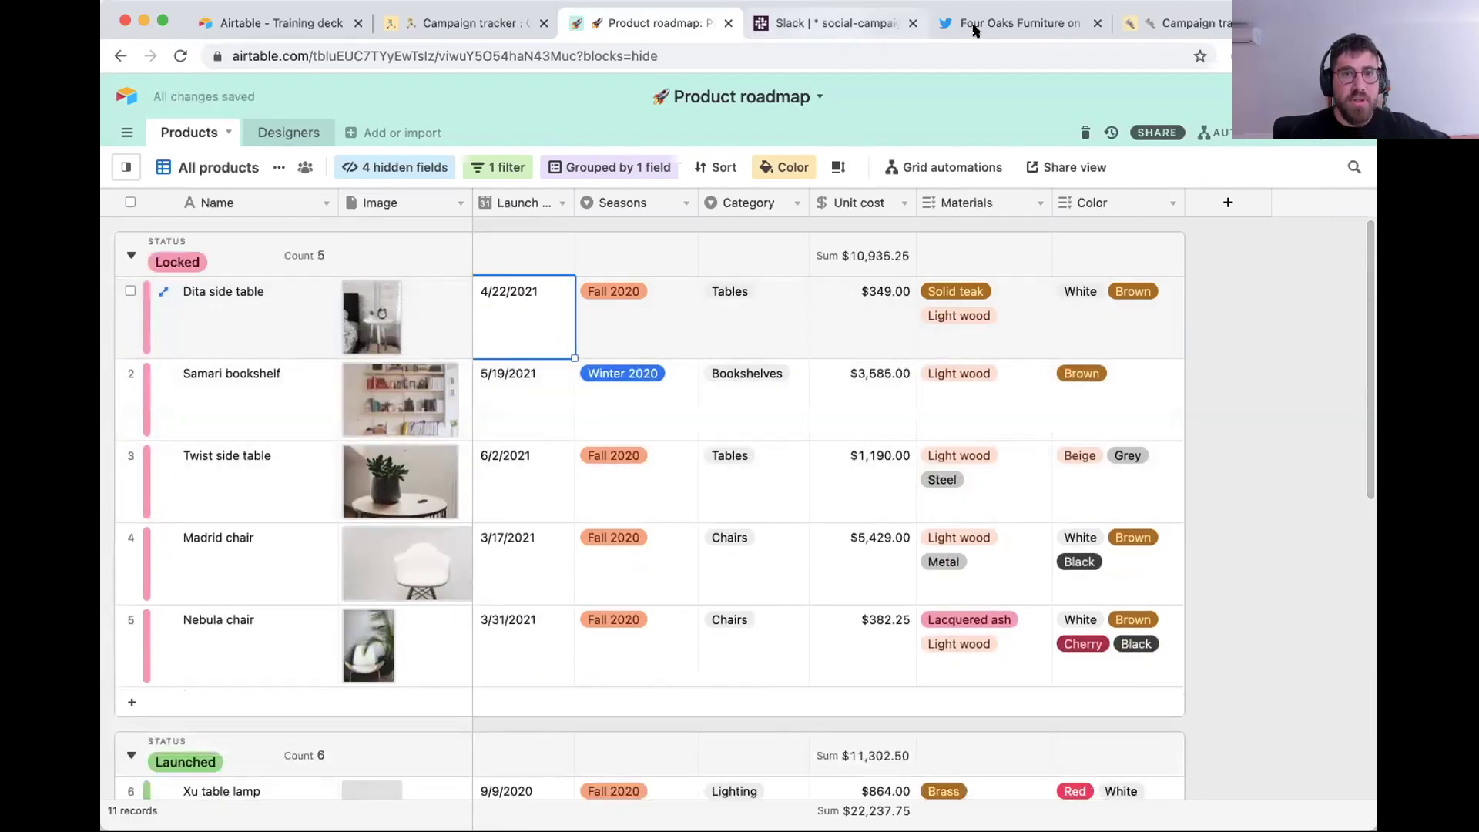
{"action": "left_click", "coordinate": [1186, 23]}
Sync the Launches table to pull in Dita side table and check the automation's run history.
{"action": "left_click", "coordinate": [243, 131]}
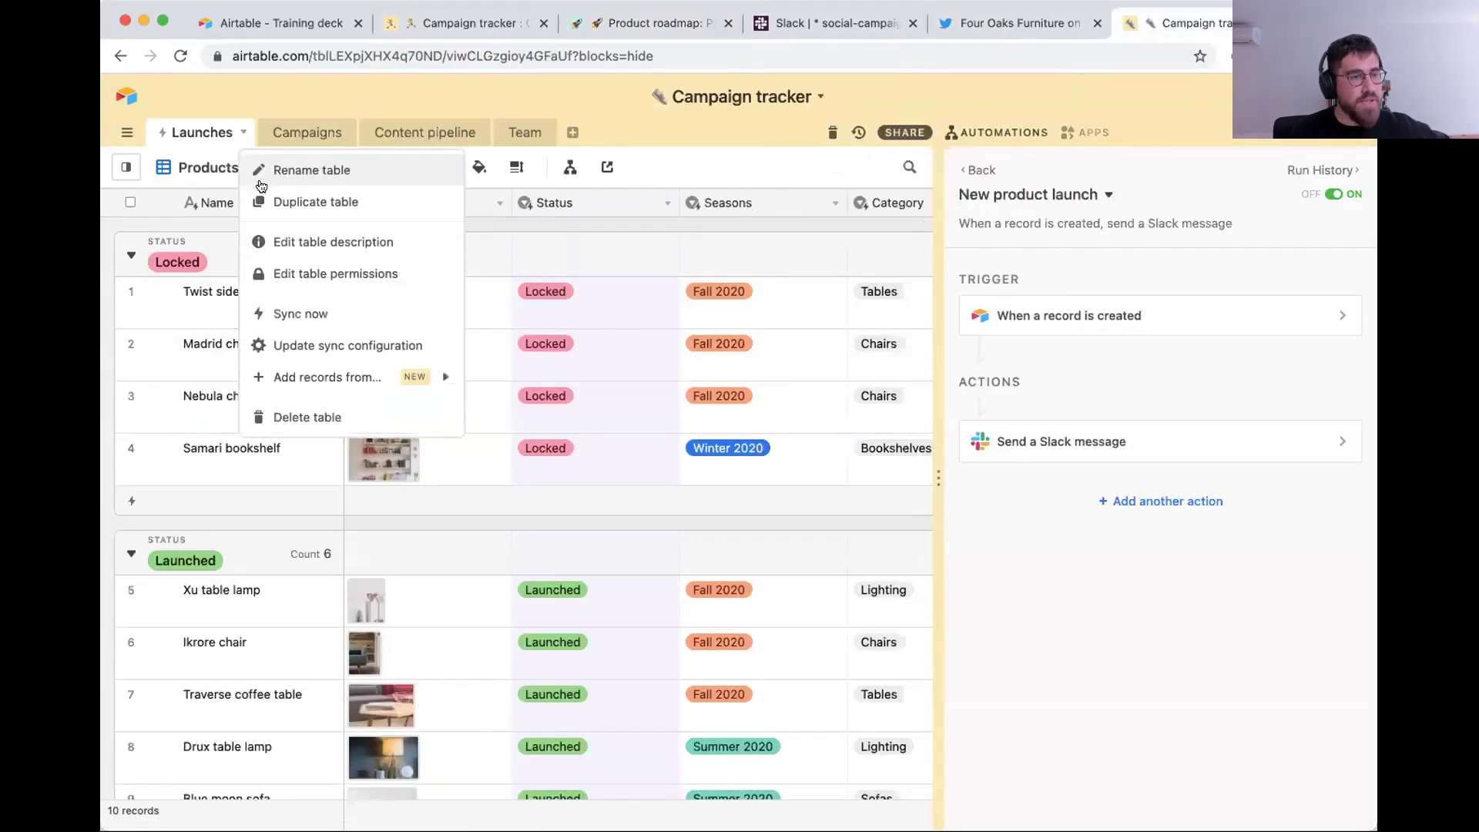
{"action": "left_click", "coordinate": [319, 316]}
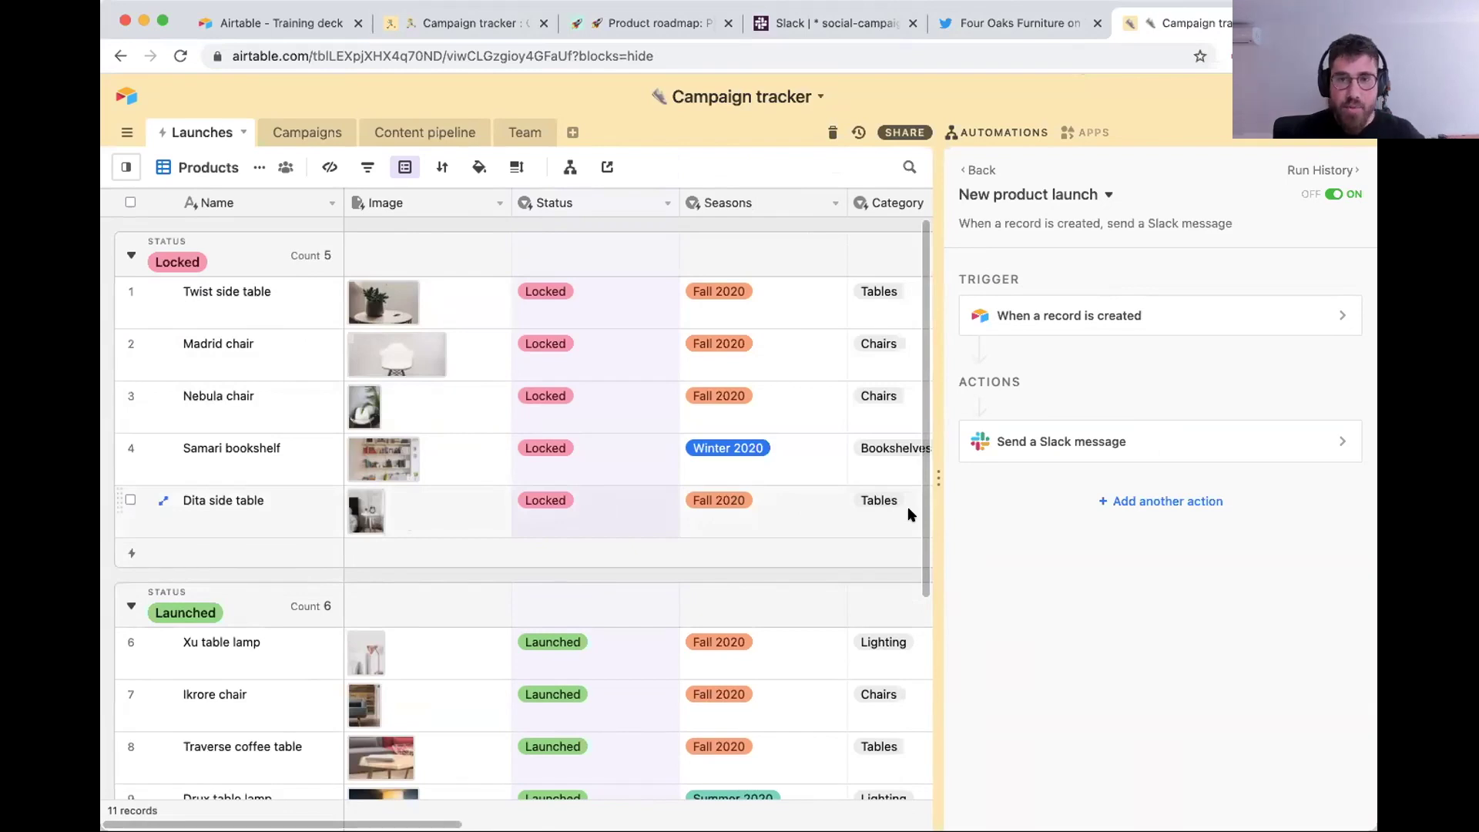
{"action": "left_click", "coordinate": [1307, 168]}
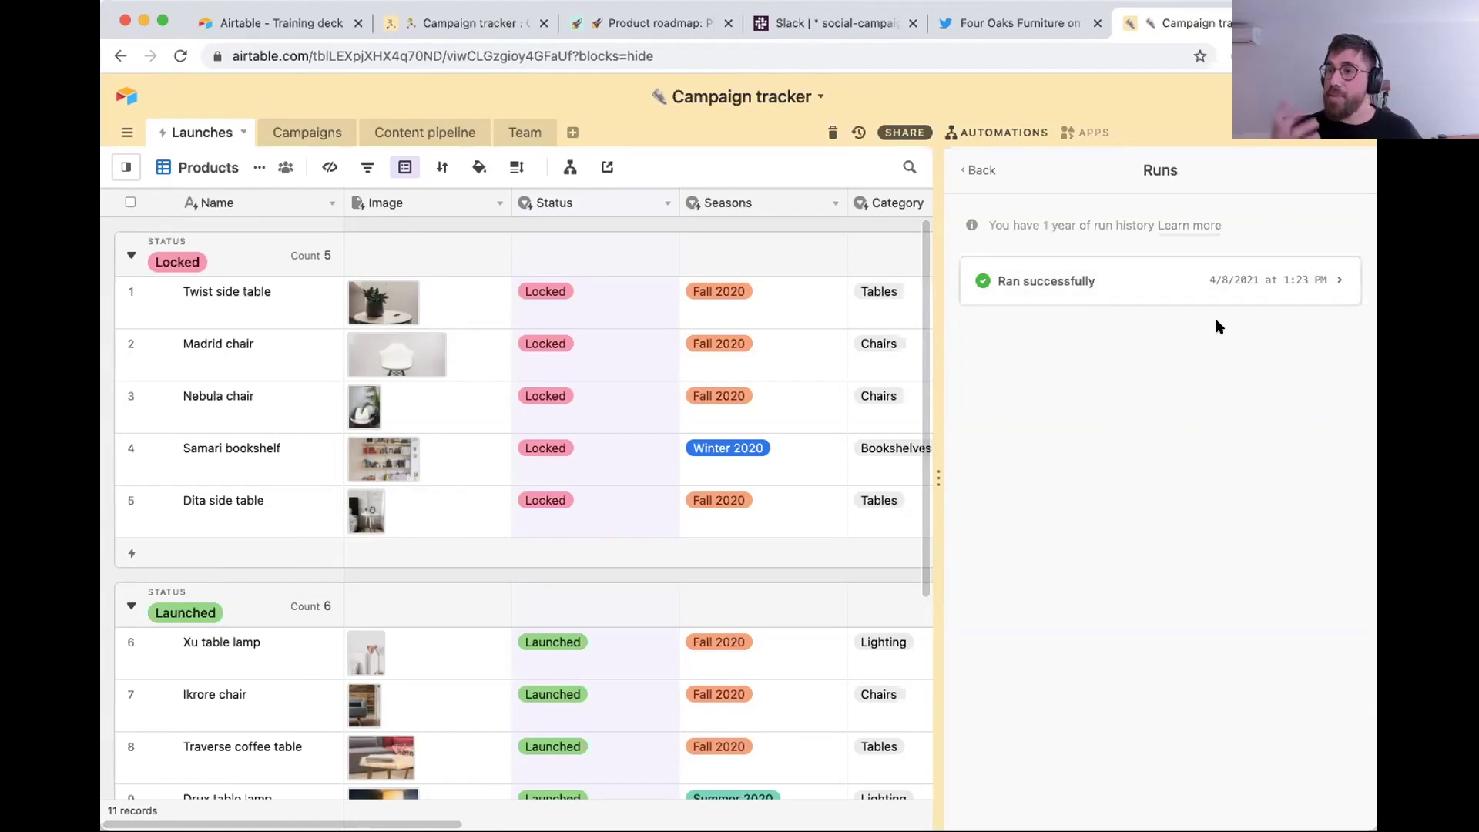
{"action": "left_click", "coordinate": [811, 23]}
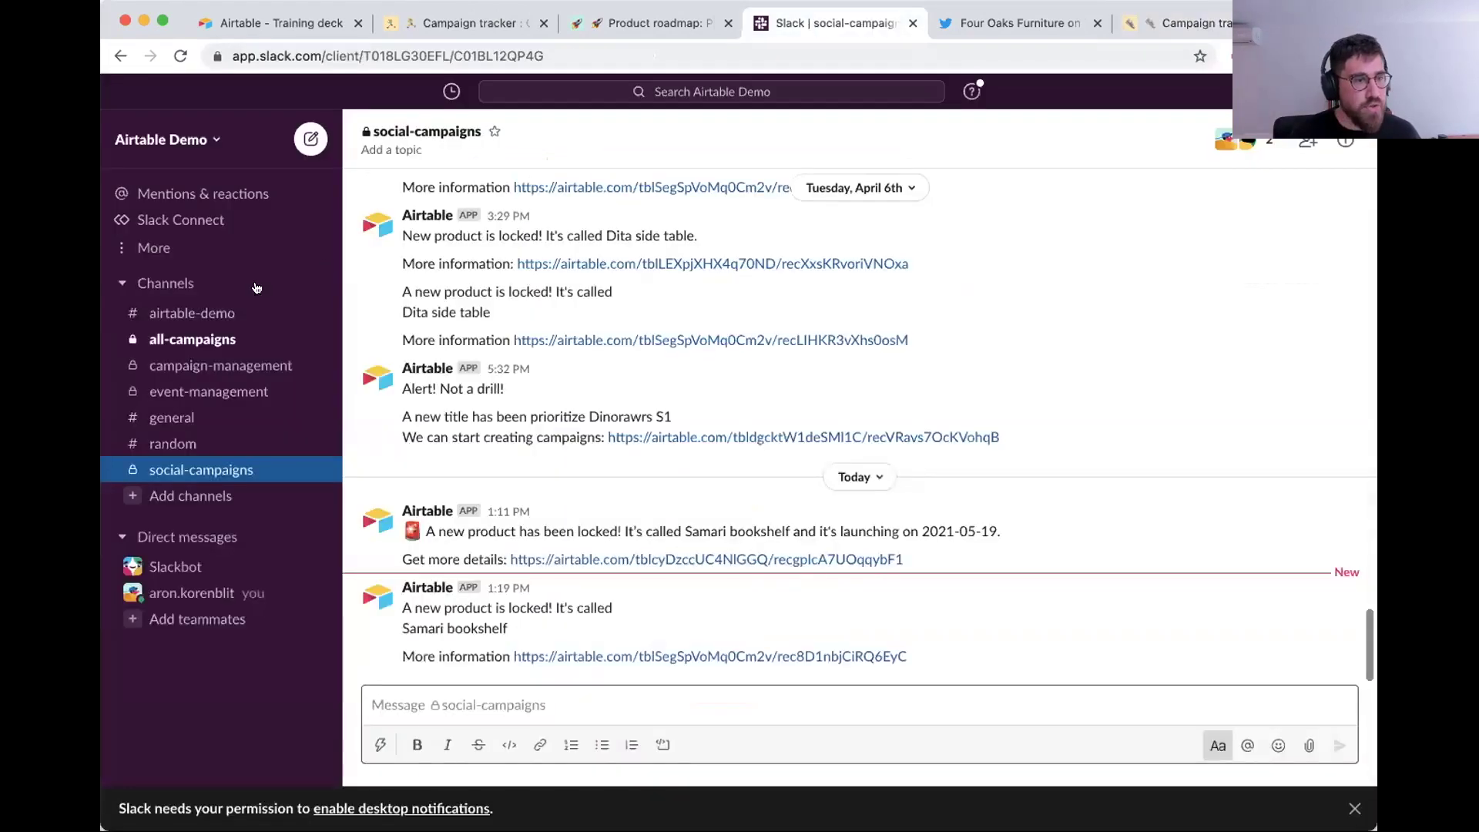
Review the Dita side table launch message with its record link in all-campaigns.
{"action": "left_click", "coordinate": [192, 339]}
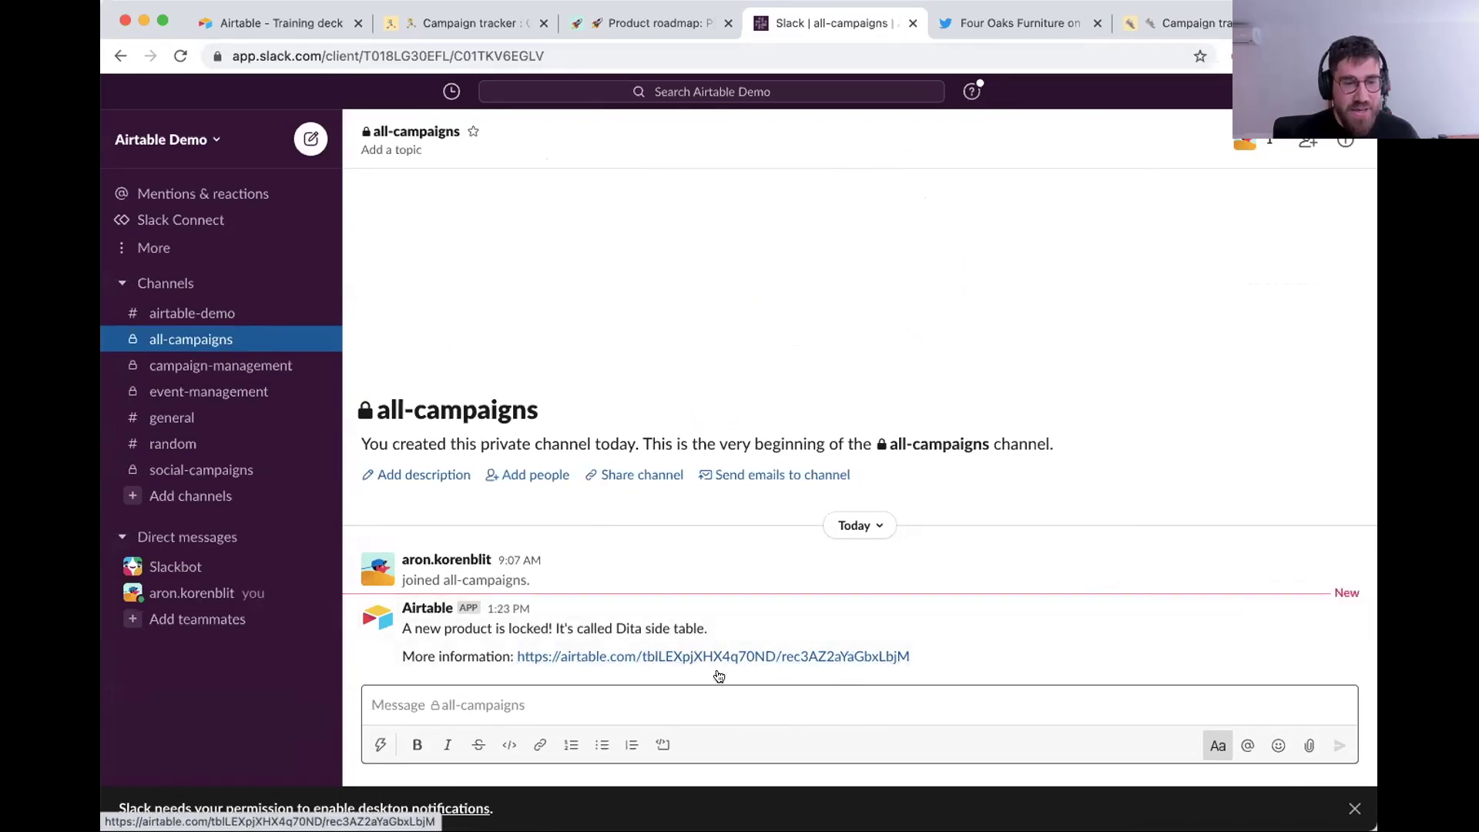
{"action": "left_click", "coordinate": [484, 34]}
{"action": "left_click", "coordinate": [1187, 24]}
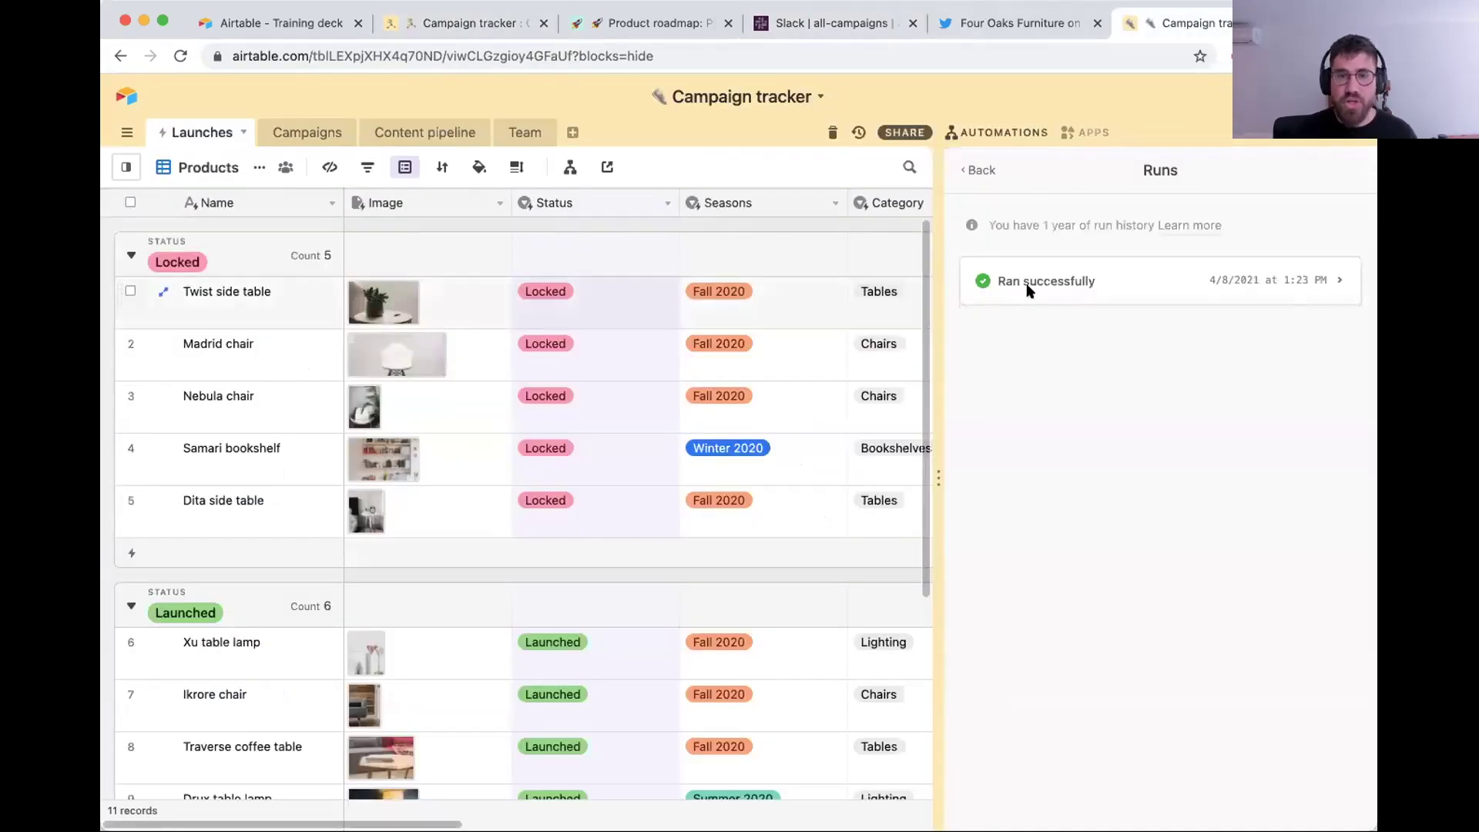